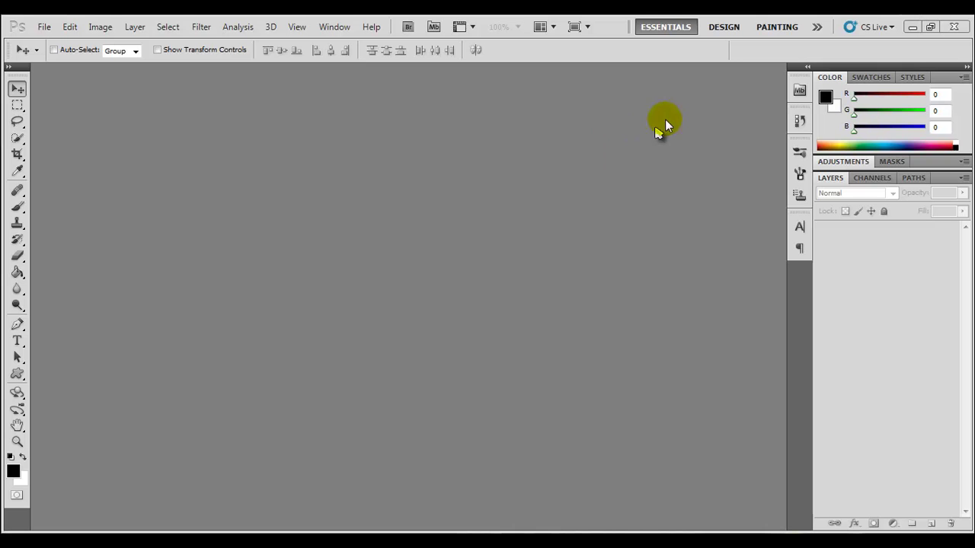
# Step: Open the photo 51.Cd (9).JPG from the Nysc_Work-Project folder in Mini Bridge and collapse the browser
pyautogui.click(797, 92)
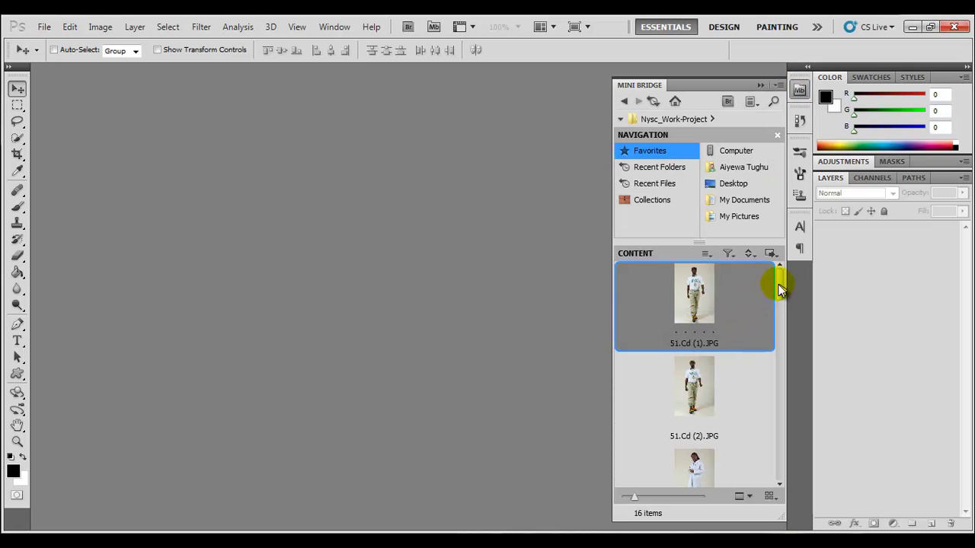
pyautogui.moveTo(778, 282); pyautogui.dragTo(366, 225)
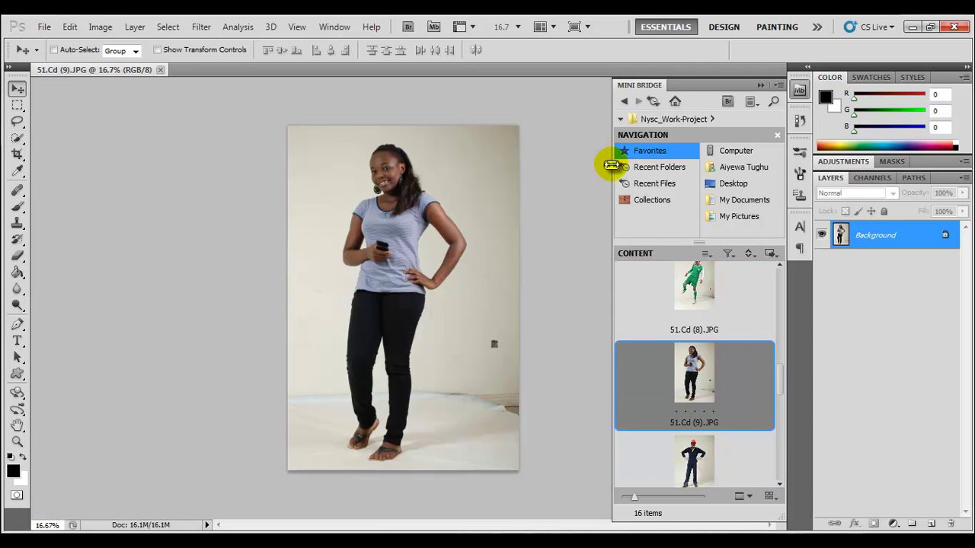
pyautogui.click(761, 85)
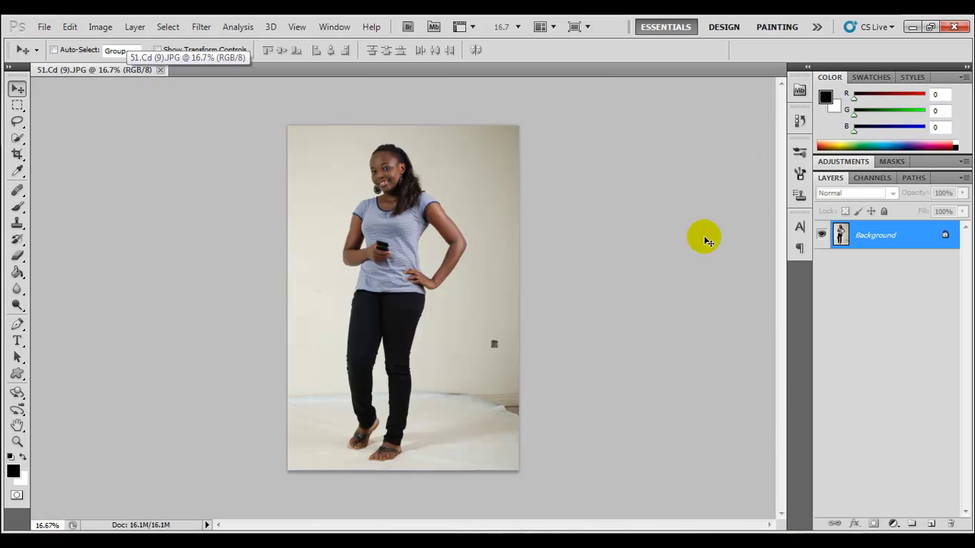
# Step: Duplicate the Background layer within the same document and name the copy Main_Work_Image
pyautogui.rightClick(842, 234)
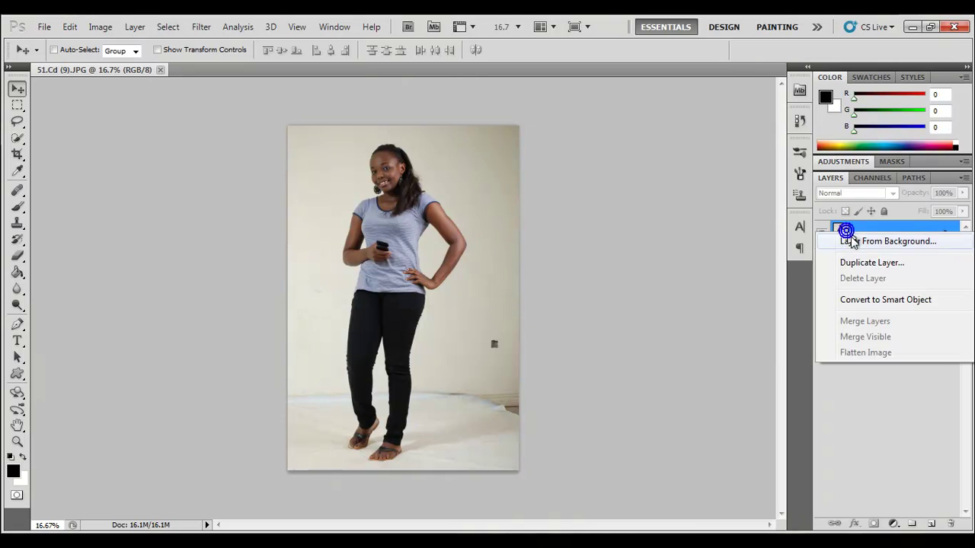
pyautogui.click(867, 264)
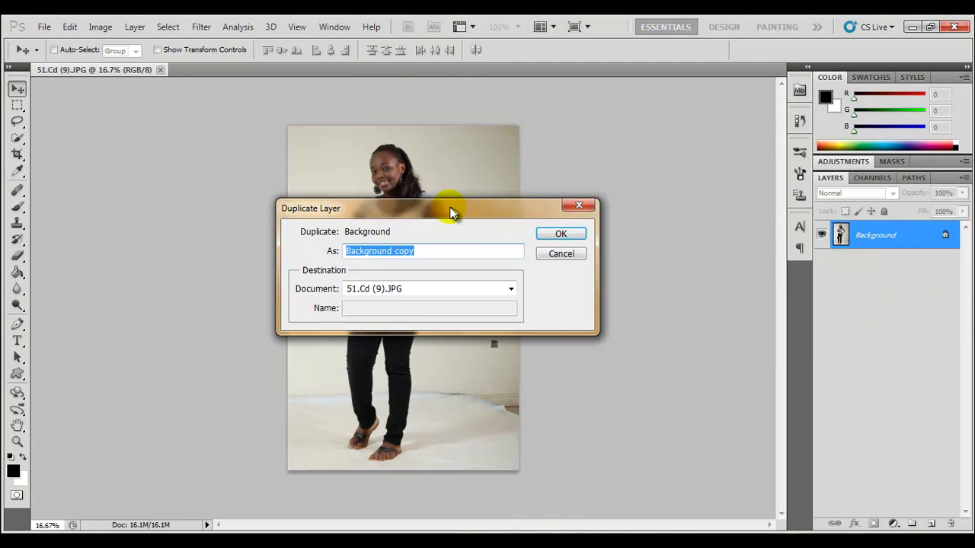
pyautogui.press('capslock')
pyautogui.write('M')
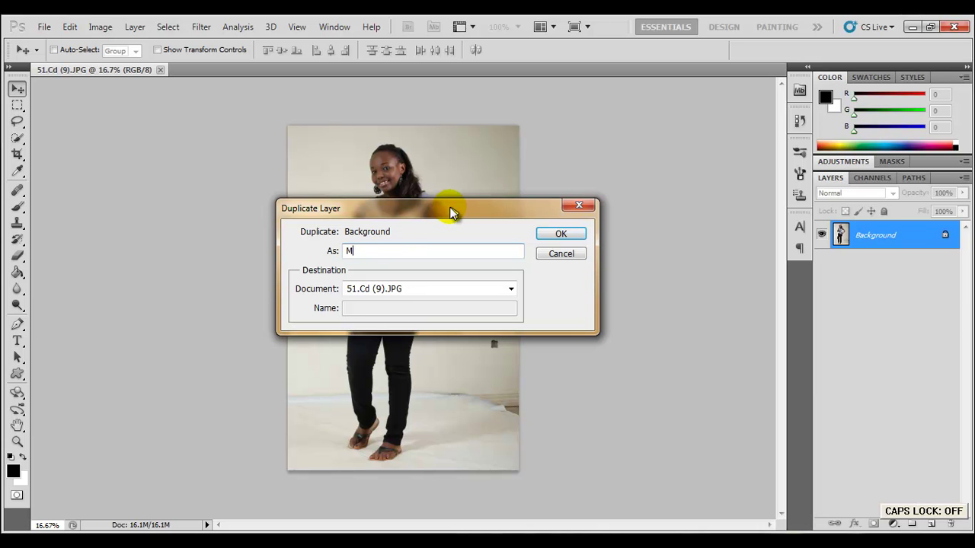
pyautogui.write('ain_')
pyautogui.press('capslock')
pyautogui.write('W')
pyautogui.press('capslock')
pyautogui.write('ork_Imah')
pyautogui.press('BackSpace')
pyautogui.write('ge')
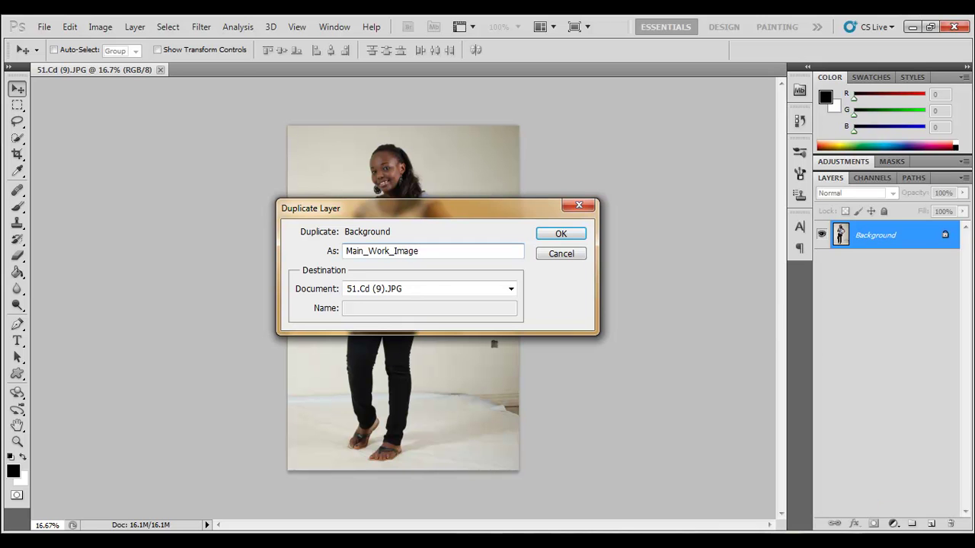
pyautogui.click(569, 239)
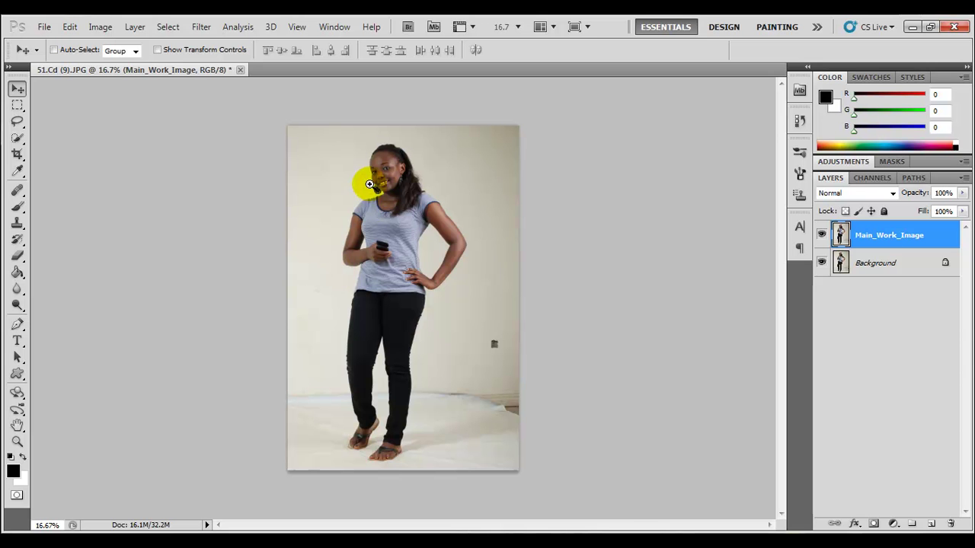
# Step: Activate the Healing Brush Tool for close-up retouching of the woman's face
pyautogui.moveTo(374, 153); pyautogui.dragTo(374, 174)
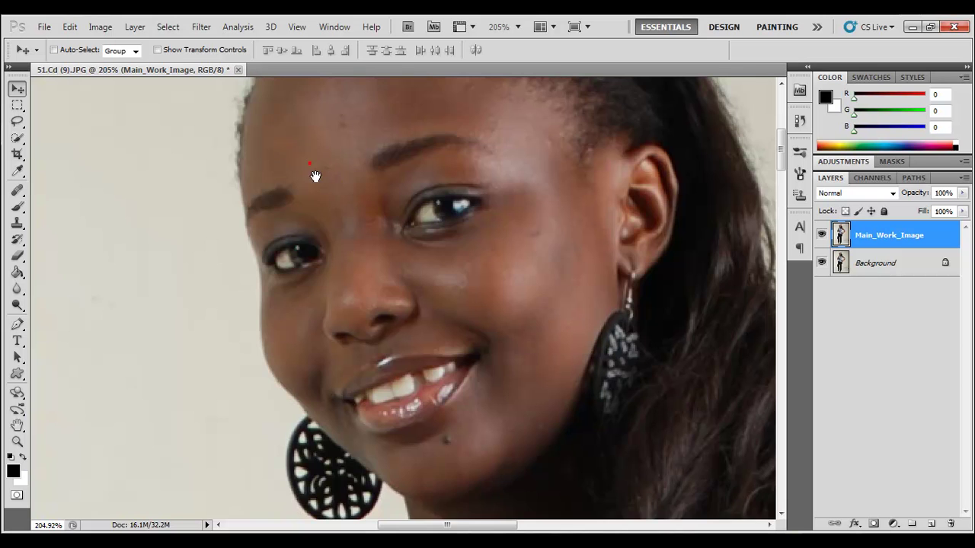
pyautogui.moveTo(316, 174); pyautogui.dragTo(307, 202)
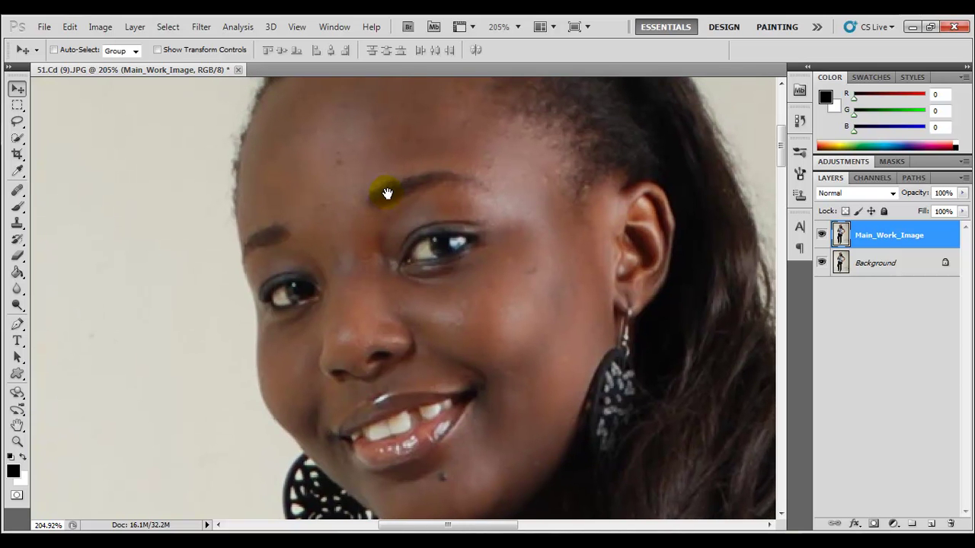
pyautogui.moveTo(383, 190)
pyautogui.mouseDown()
pyautogui.moveTo(388, 200)
pyautogui.moveTo(378, 186)
pyautogui.moveTo(387, 163)
pyautogui.moveTo(368, 187)
pyautogui.mouseUp()
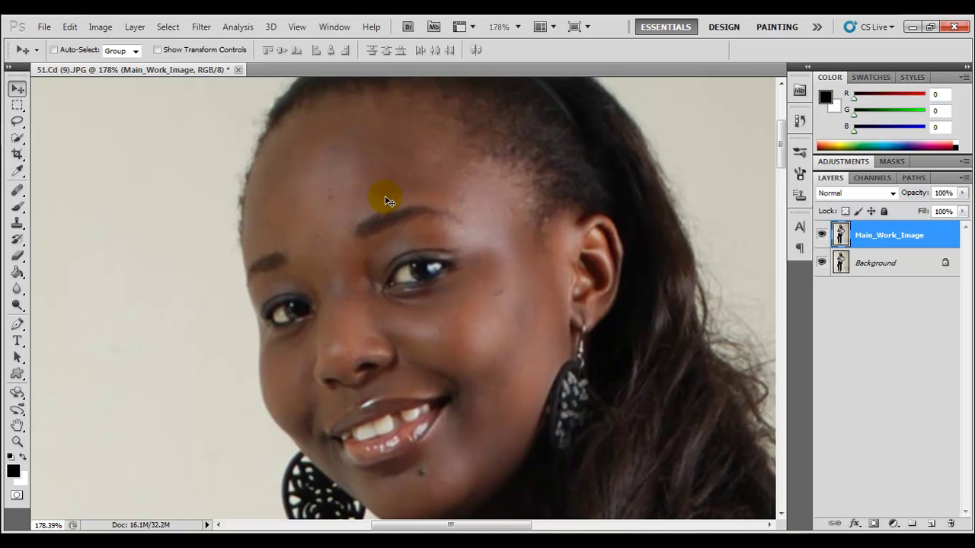
pyautogui.moveTo(391, 227); pyautogui.dragTo(387, 211)
pyautogui.click(393, 197)
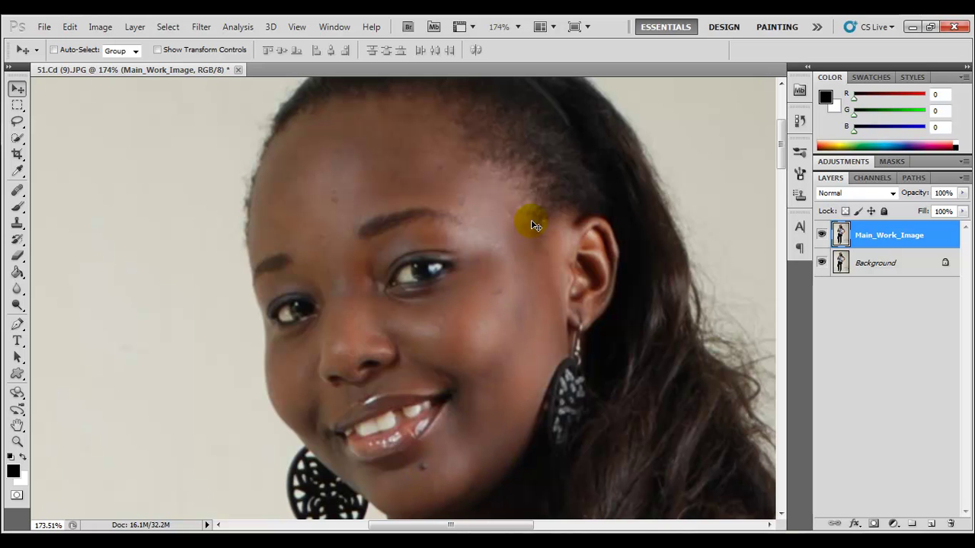
pyautogui.click(18, 193)
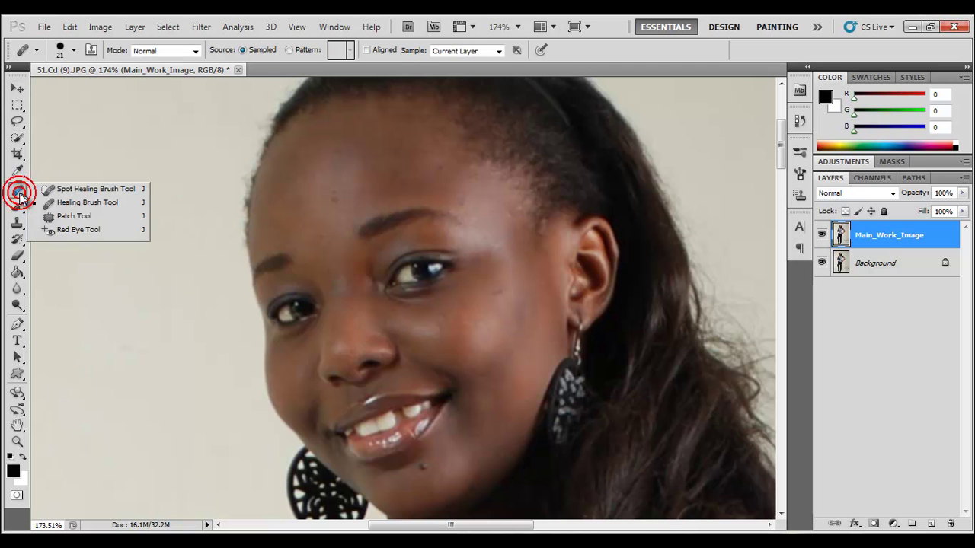
pyautogui.click(107, 208)
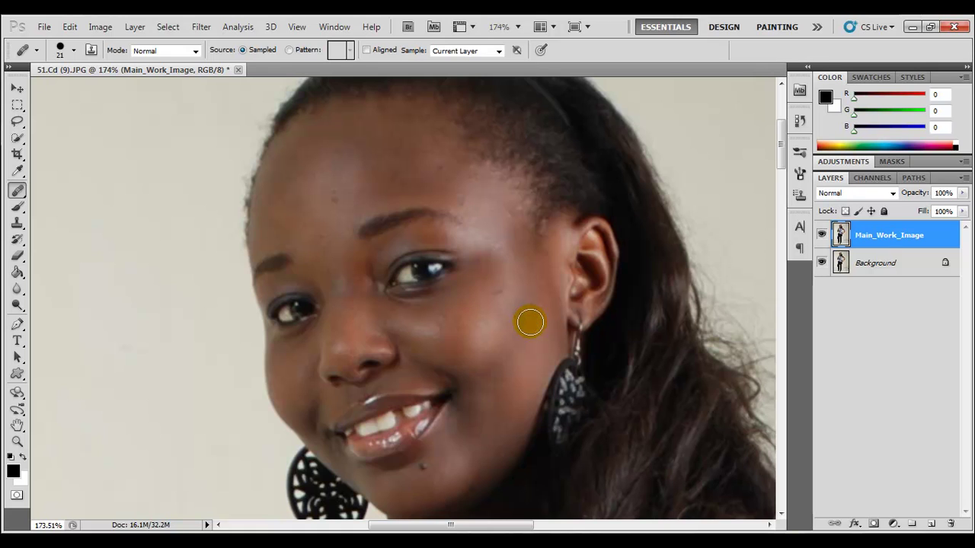
# Step: Reduce the Healing Brush size to 11 px for small facial blemishes
pyautogui.click(425, 466)
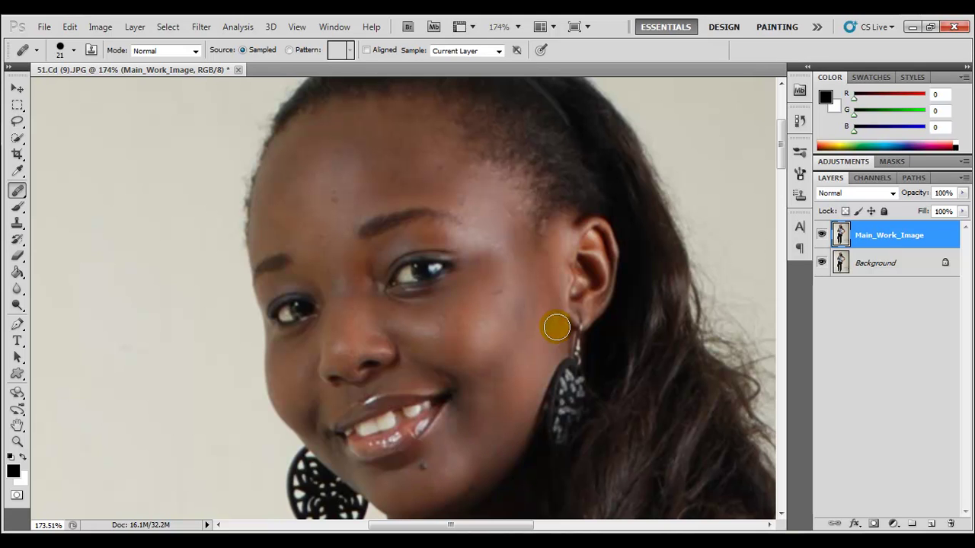
pyautogui.click(475, 443)
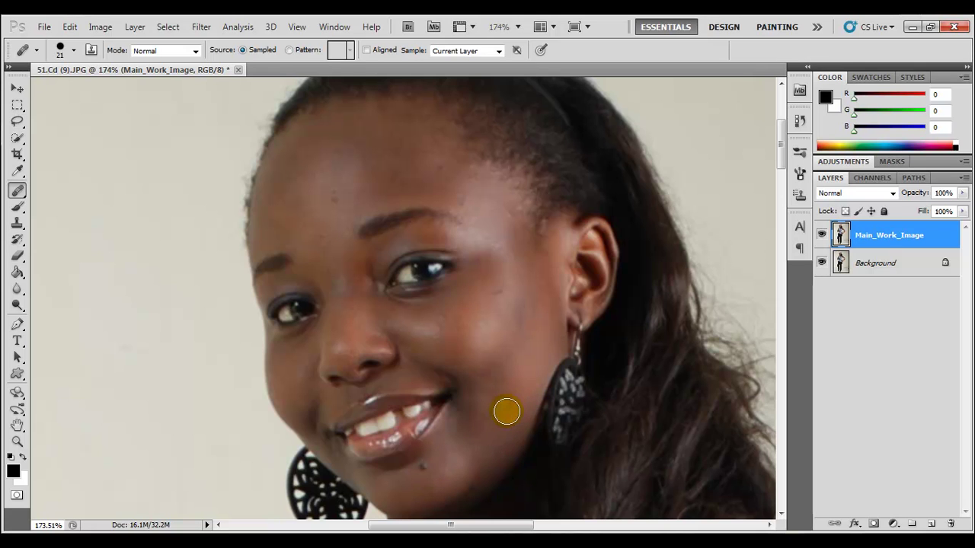
pyautogui.click(134, 164)
pyautogui.click(73, 51)
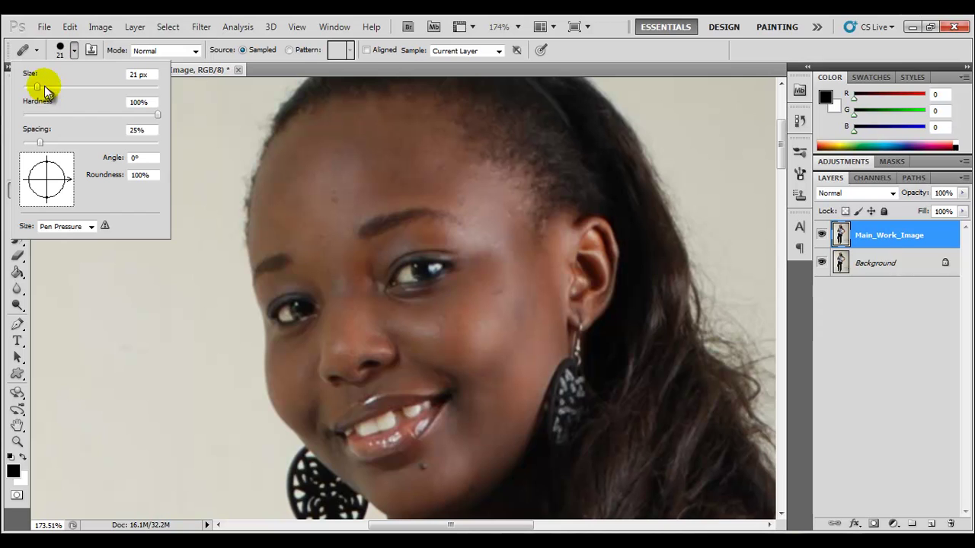
pyautogui.moveTo(41, 90); pyautogui.dragTo(29, 83)
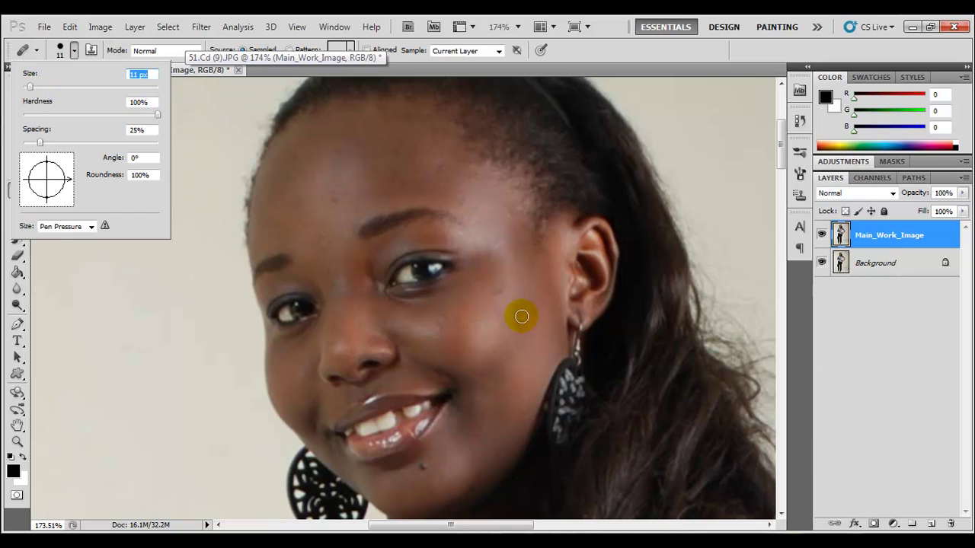
pyautogui.click(368, 257)
pyautogui.click(73, 50)
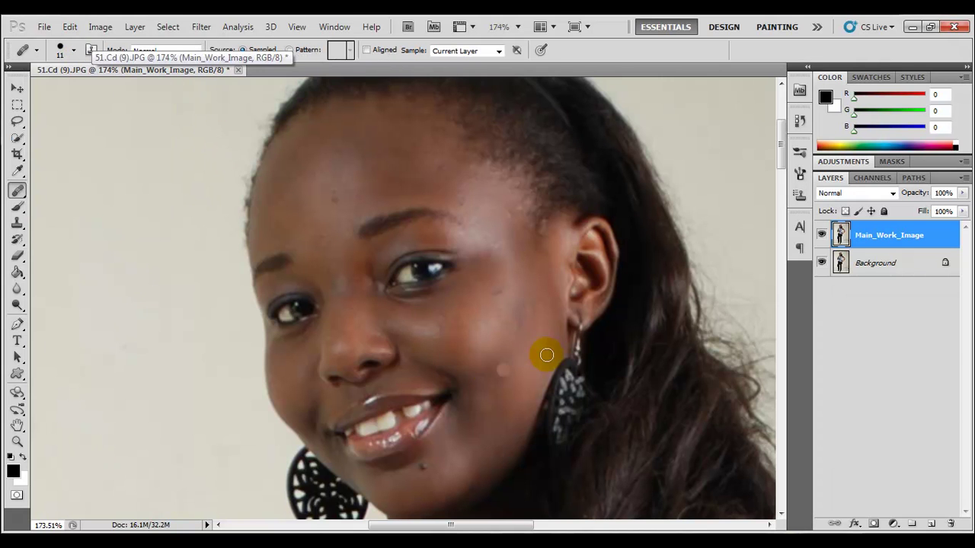
pyautogui.click(348, 149)
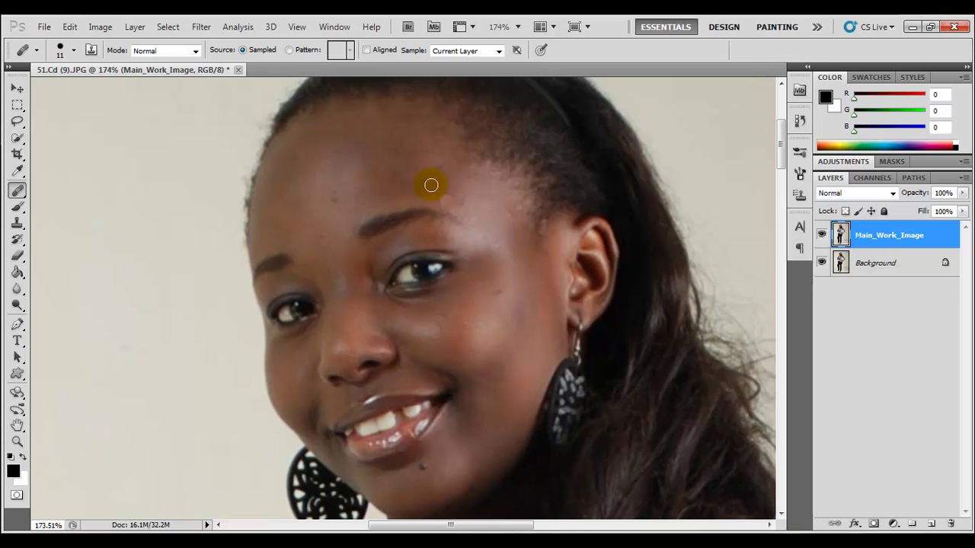
# Step: Heal the small mark on the upper cheek below the outer eye corner, using clean skin sampled beside the earring
pyautogui.keyDown('alt'); pyautogui.click(539, 367); pyautogui.keyUp('alt')
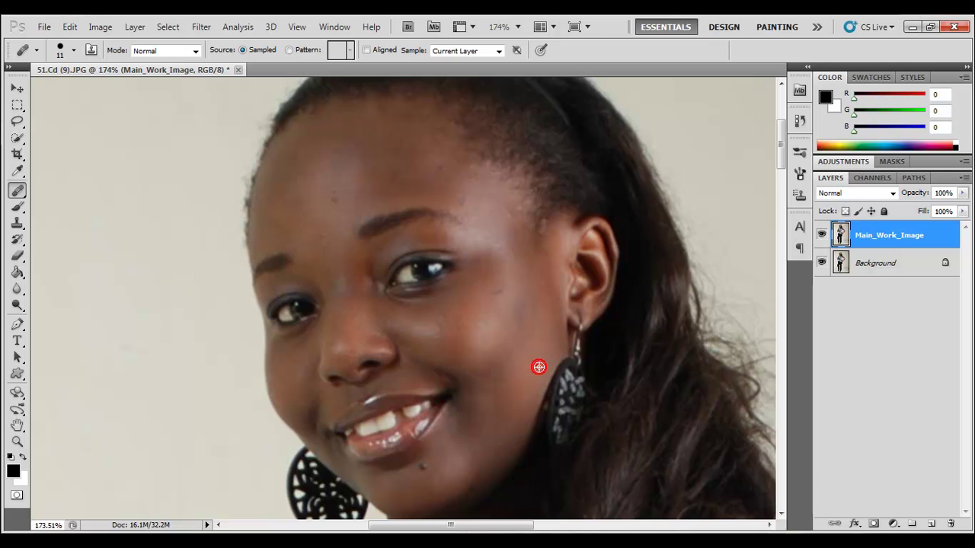
pyautogui.click(497, 291)
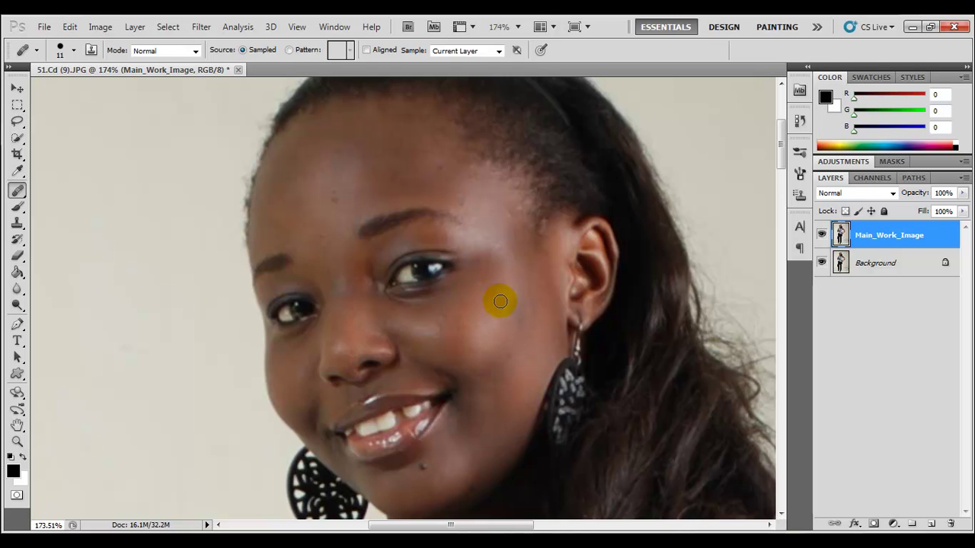
pyautogui.keyDown('alt'); pyautogui.click(535, 363); pyautogui.keyUp('alt')
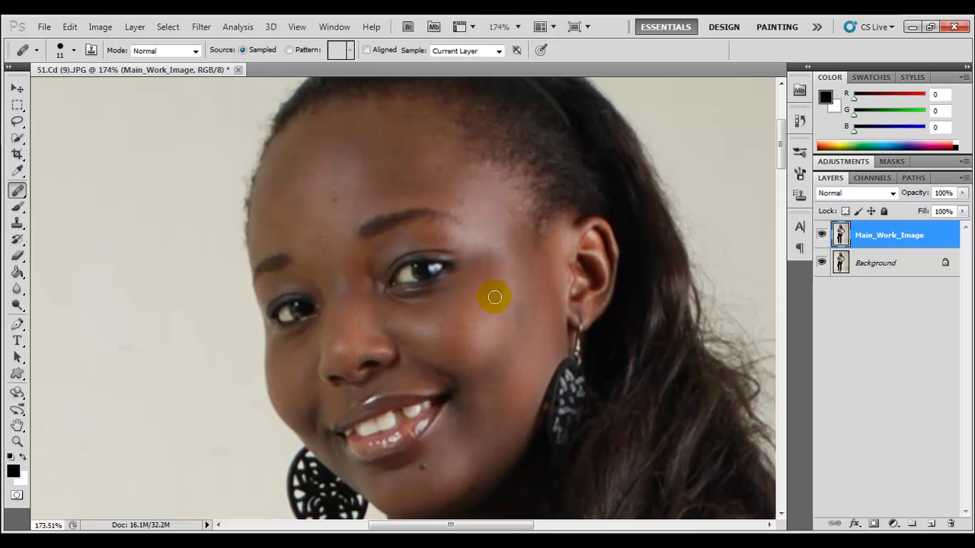
pyautogui.click(498, 292)
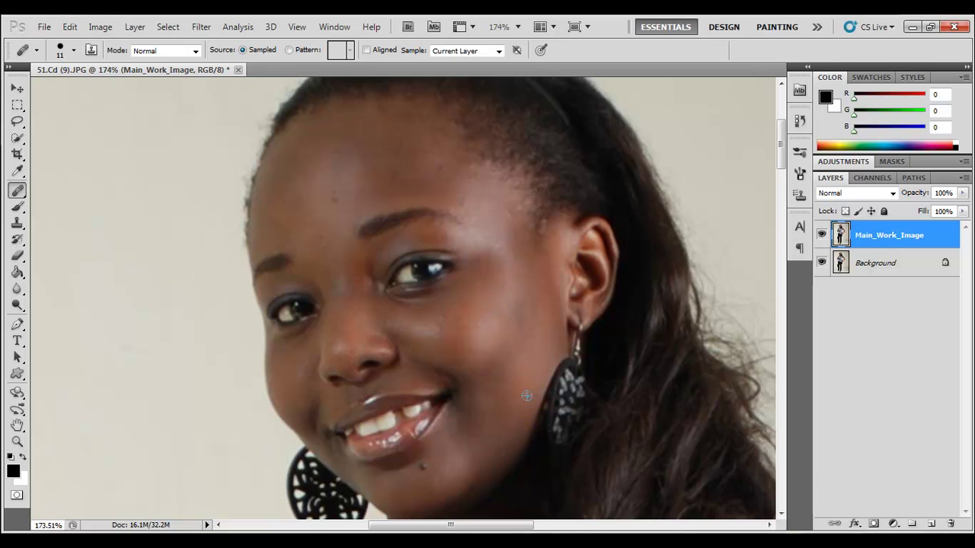
# Step: Remove the dark mole on the chin below the lips with skin sampled from the nearby cheek and jaw
pyautogui.click(526, 395)
pyautogui.click(515, 387)
pyautogui.click(462, 458)
pyautogui.click(422, 467)
pyautogui.click(429, 479)
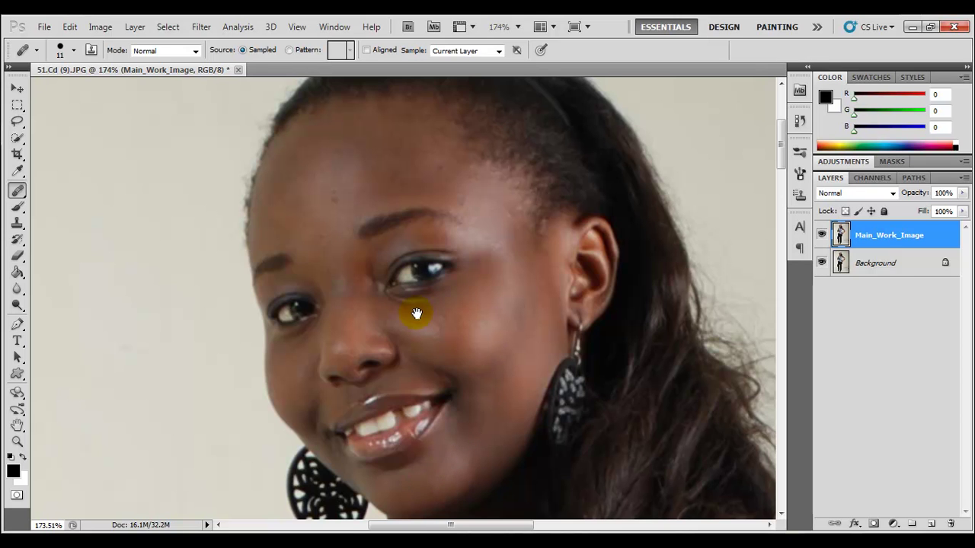
# Step: Heal the dark patch on the cheek in front of the ear with adjacent clean skin
pyautogui.moveTo(416, 313); pyautogui.dragTo(458, 343)
pyautogui.click(401, 268)
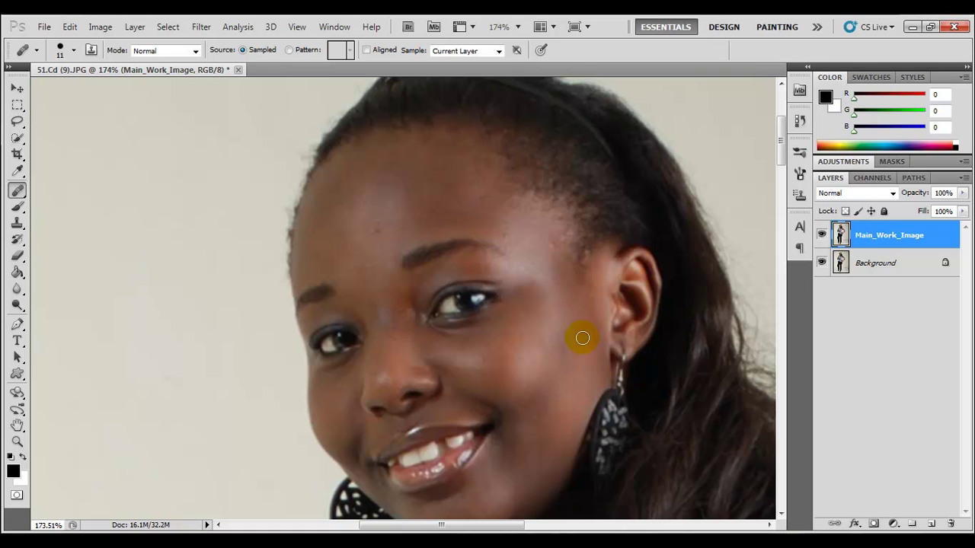
pyautogui.keyDown('alt'); pyautogui.click(582, 338); pyautogui.keyUp('alt')
pyautogui.click(560, 344)
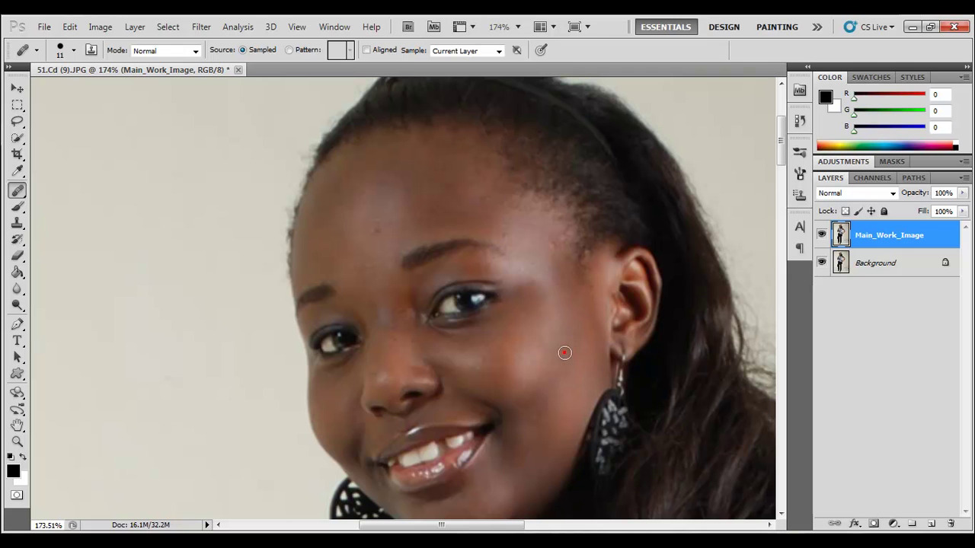
pyautogui.click(564, 353)
pyautogui.click(571, 336)
pyautogui.click(587, 337)
# Step: Even out the uneven skin on the lower cheek and beneath the eye nearest the visible ear with the Healing Brush
pyautogui.click(564, 400)
pyautogui.click(538, 404)
pyautogui.click(478, 356)
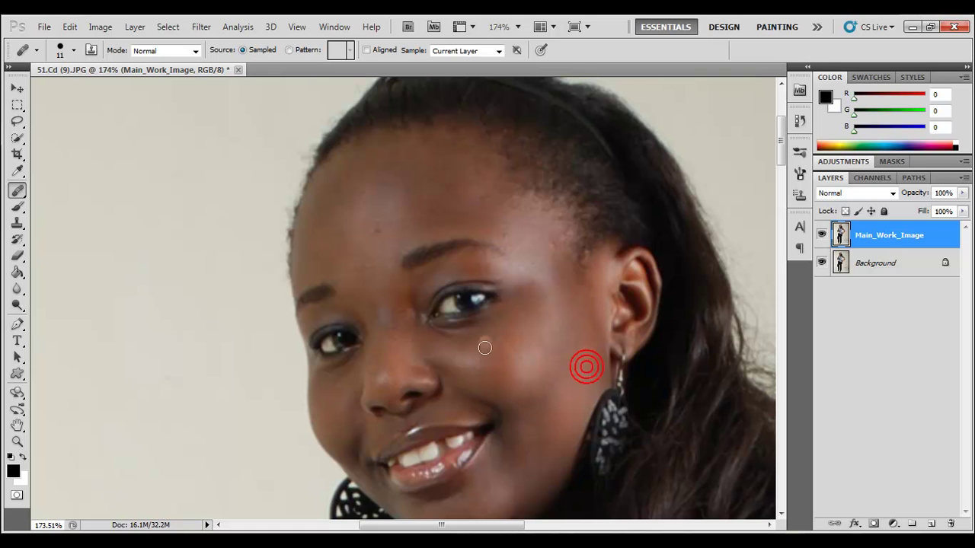
pyautogui.click(525, 316)
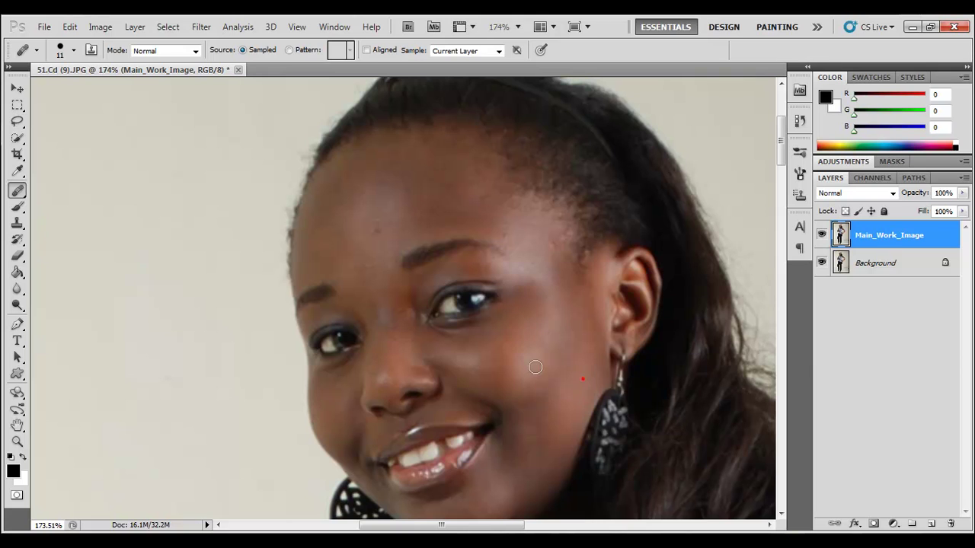
pyautogui.click(508, 345)
pyautogui.click(524, 383)
pyautogui.click(538, 398)
pyautogui.click(510, 401)
pyautogui.click(572, 406)
pyautogui.click(571, 367)
# Step: Heal the spots on the temple near the hairline and above the outer end of the eyebrow
pyautogui.click(505, 280)
pyautogui.click(553, 294)
pyautogui.click(551, 250)
pyautogui.click(555, 239)
pyautogui.click(503, 224)
pyautogui.click(543, 275)
pyautogui.click(503, 233)
pyautogui.click(539, 279)
# Step: Heal the dark spots and uneven patches across the middle of the forehead using nearby clean skin
pyautogui.click(472, 201)
pyautogui.click(411, 233)
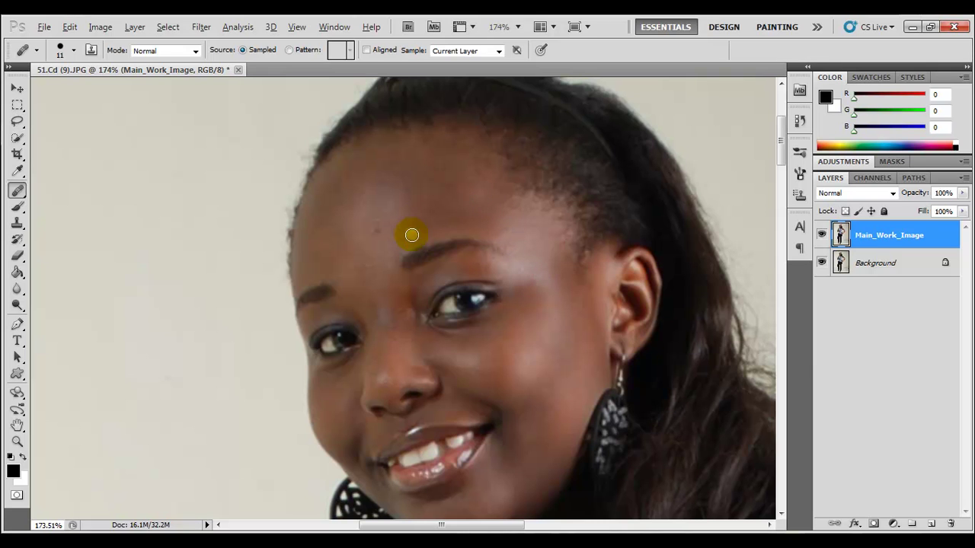
pyautogui.click(374, 235)
pyautogui.click(479, 196)
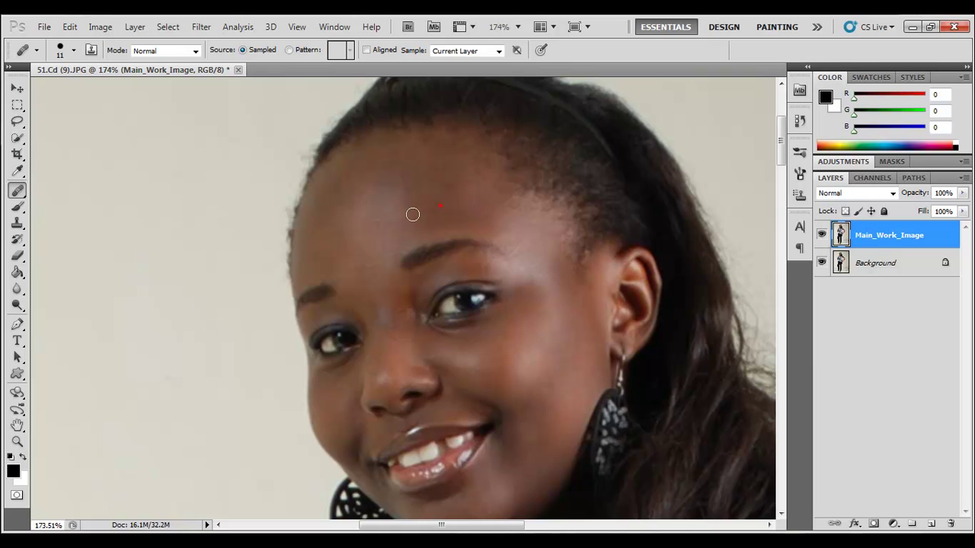
pyautogui.click(376, 218)
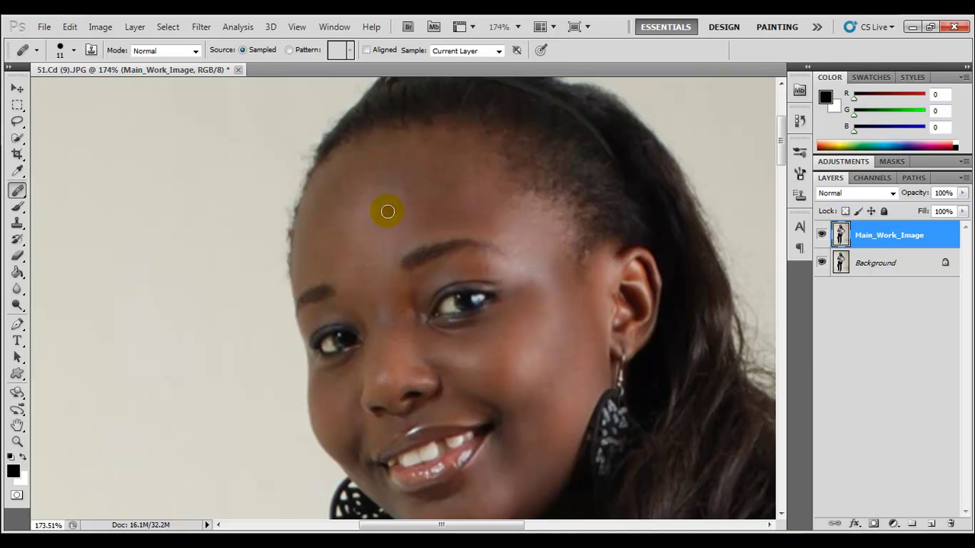
pyautogui.click(415, 203)
pyautogui.click(388, 224)
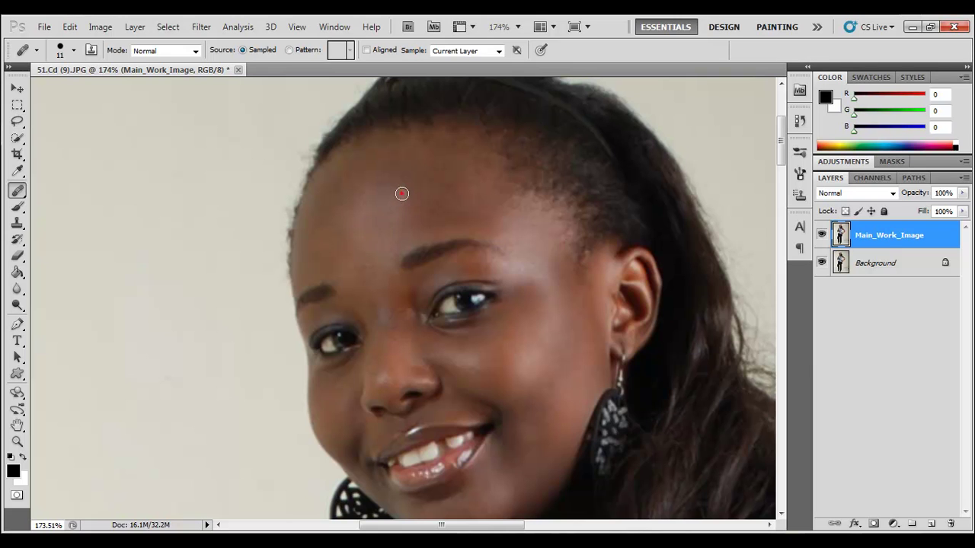
pyautogui.click(403, 193)
pyautogui.click(402, 217)
# Step: Heal the uneven skin between the eyebrows and down the bridge of the nose using clean skin sampled between the brows
pyautogui.click(381, 262)
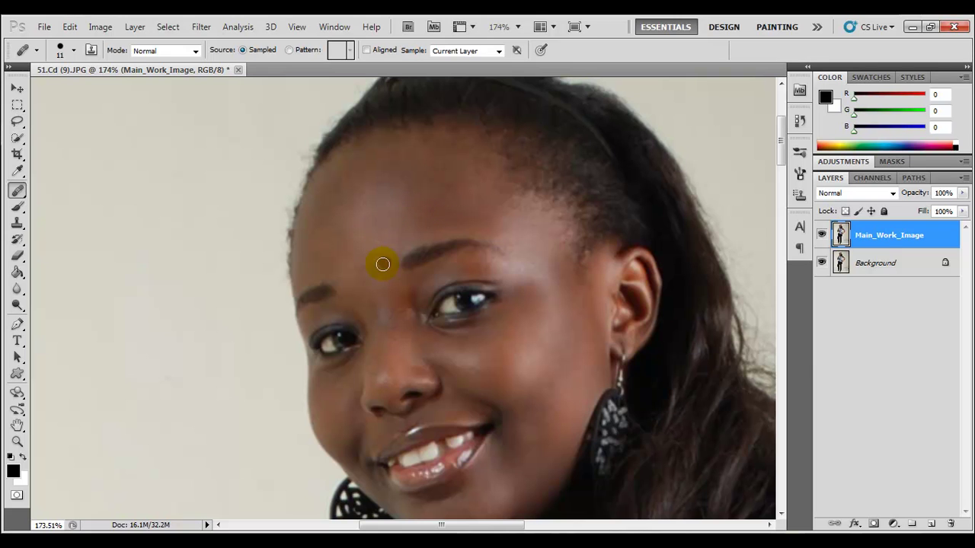
pyautogui.click(375, 315)
pyautogui.keyDown('alt'); pyautogui.click(377, 267); pyautogui.keyUp('alt')
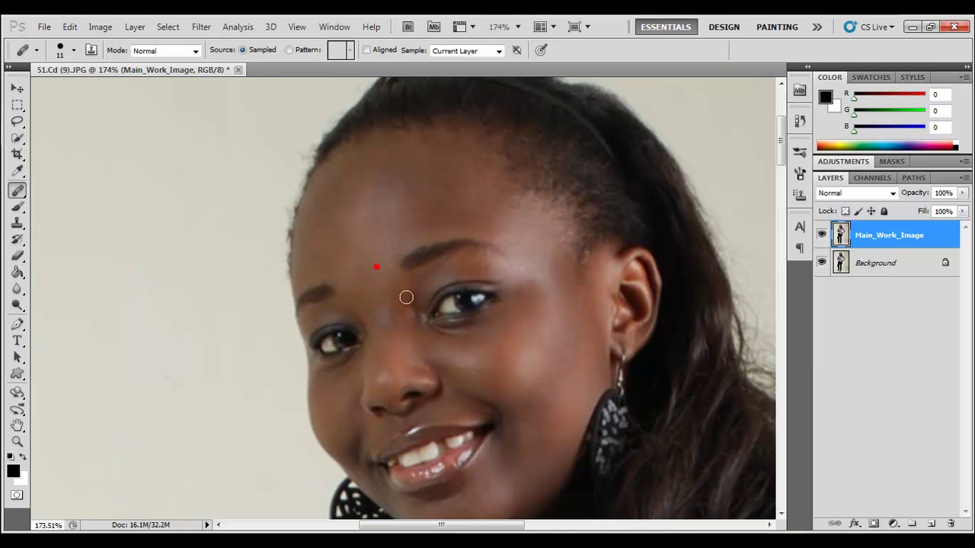
pyautogui.click(401, 312)
pyautogui.click(383, 313)
pyautogui.keyDown('alt'); pyautogui.click(368, 285); pyautogui.keyUp('alt')
pyautogui.click(398, 352)
# Step: Smooth the uneven patches on the cheek below the eye nearest the visible ear with the Healing Brush
pyautogui.click(506, 359)
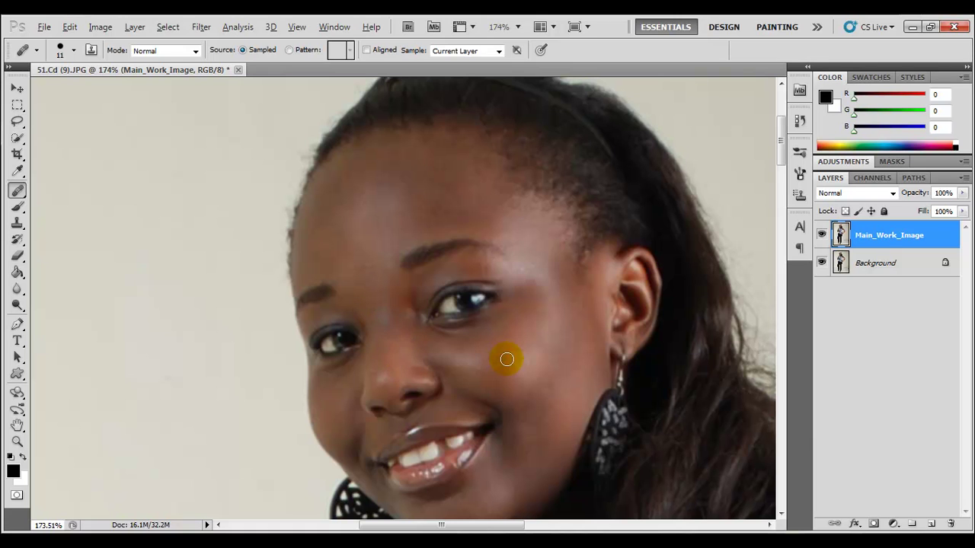
pyautogui.click(556, 379)
pyautogui.click(530, 353)
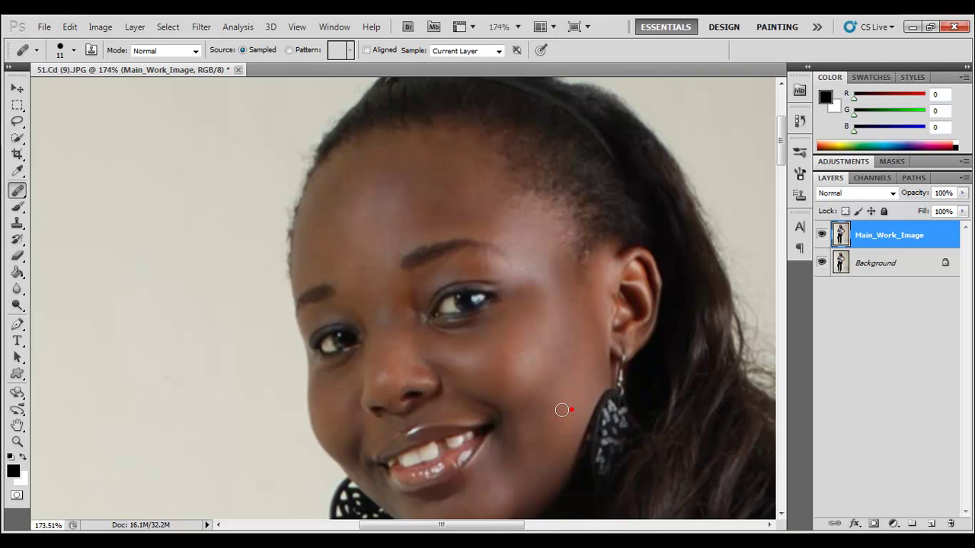
pyautogui.click(504, 395)
# Step: Heal the blemishes on the chin, below the corner of the mouth and along the jawline
pyautogui.press('space')
pyautogui.moveTo(449, 409); pyautogui.dragTo(479, 326)
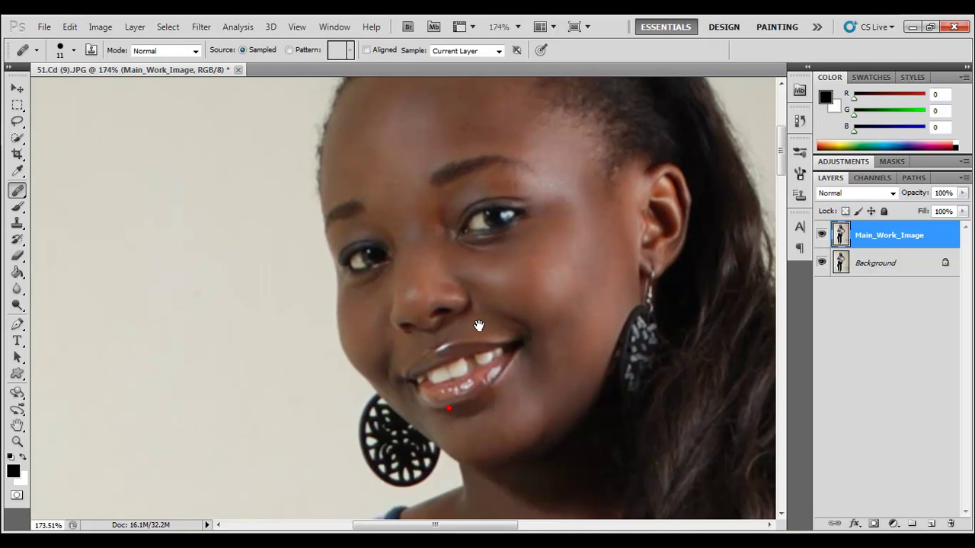
pyautogui.moveTo(531, 406); pyautogui.dragTo(532, 406)
pyautogui.click(490, 444)
pyautogui.click(523, 405)
pyautogui.click(522, 431)
pyautogui.moveTo(593, 399)
pyautogui.mouseDown()
pyautogui.moveTo(571, 375)
pyautogui.moveTo(577, 404)
pyautogui.mouseUp()
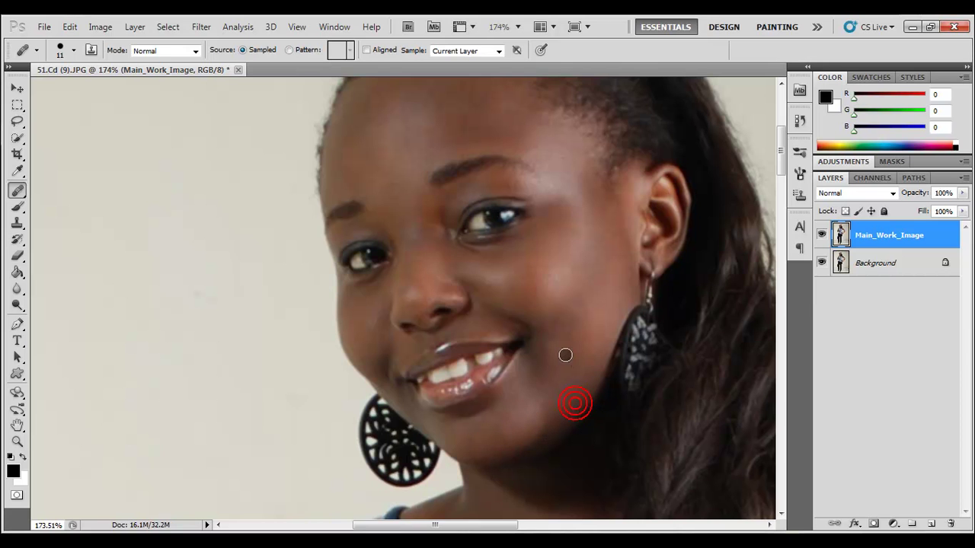
# Step: Heal the skin around the nostrils, on the far cheek under the eye and along the nose
pyautogui.click(489, 327)
pyautogui.moveTo(437, 307); pyautogui.dragTo(474, 360)
pyautogui.click(505, 380)
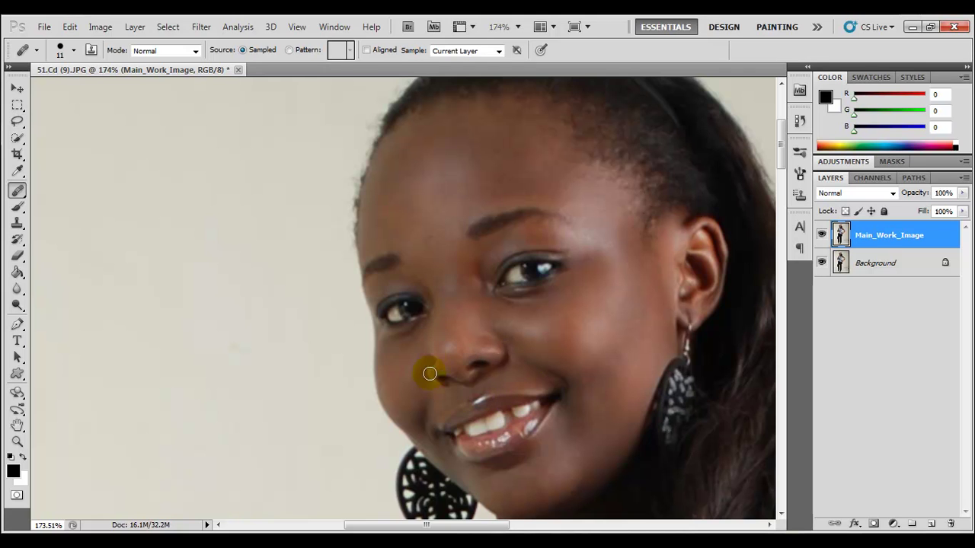
pyautogui.keyDown('alt'); pyautogui.click(403, 382); pyautogui.keyUp('alt')
pyautogui.click(397, 351)
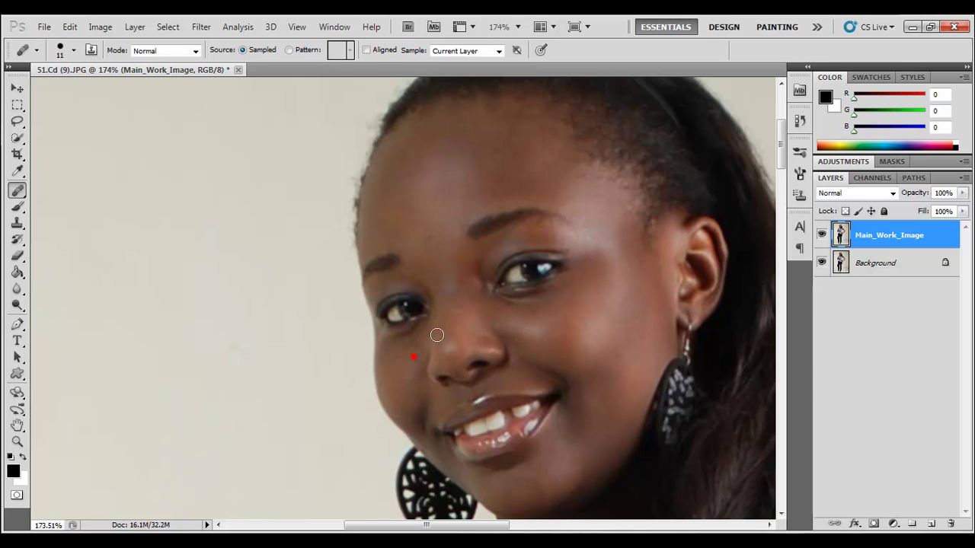
pyautogui.moveTo(442, 344); pyautogui.dragTo(442, 344)
pyautogui.click(465, 330)
# Step: Even out the patches above the far eyebrow and across the lower and middle forehead
pyautogui.click(429, 235)
pyautogui.click(422, 183)
pyautogui.click(390, 247)
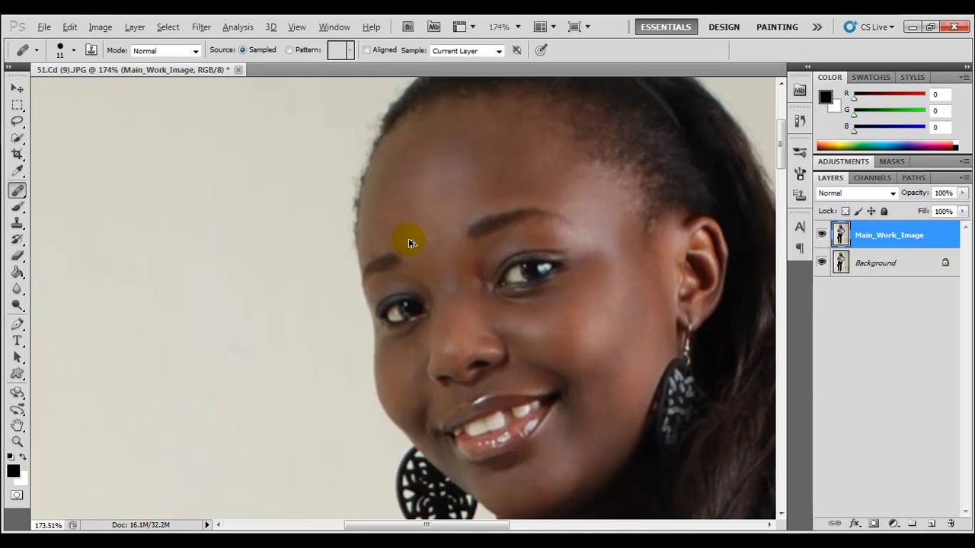
pyautogui.click(430, 215)
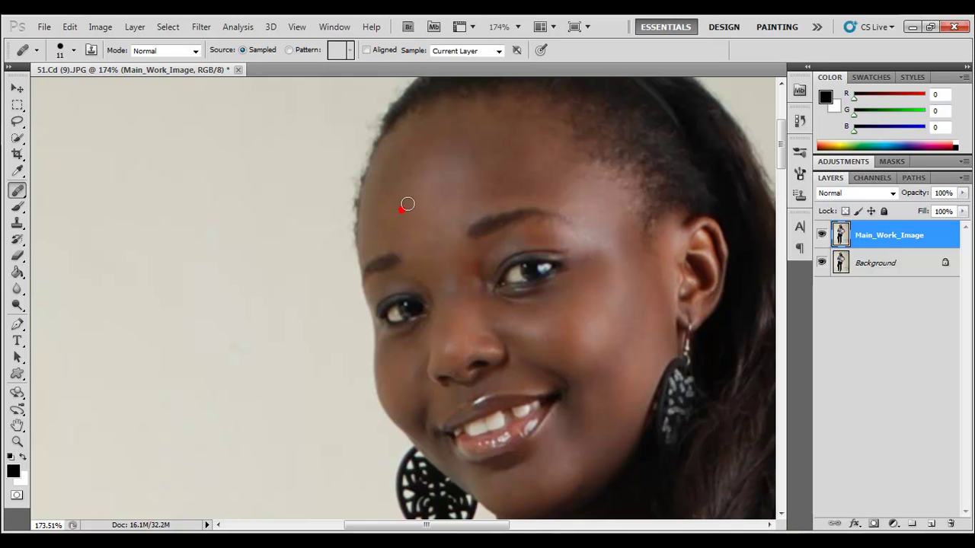
pyautogui.click(426, 171)
pyautogui.click(448, 193)
pyautogui.click(506, 194)
# Step: Touch up the skin at the forehead hairline and beneath the outer end of the eyebrow nearest the visible ear
pyautogui.moveTo(535, 192); pyautogui.dragTo(433, 183)
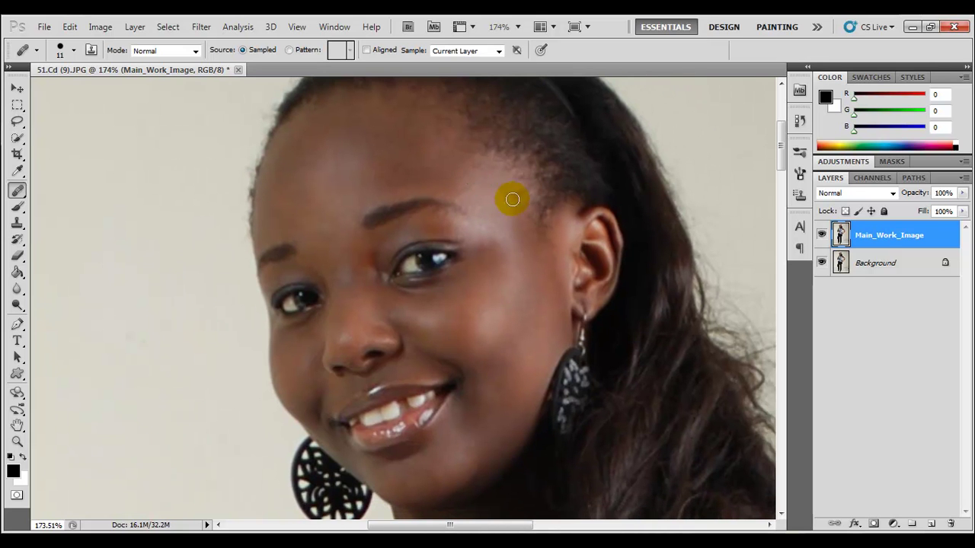
pyautogui.click(467, 119)
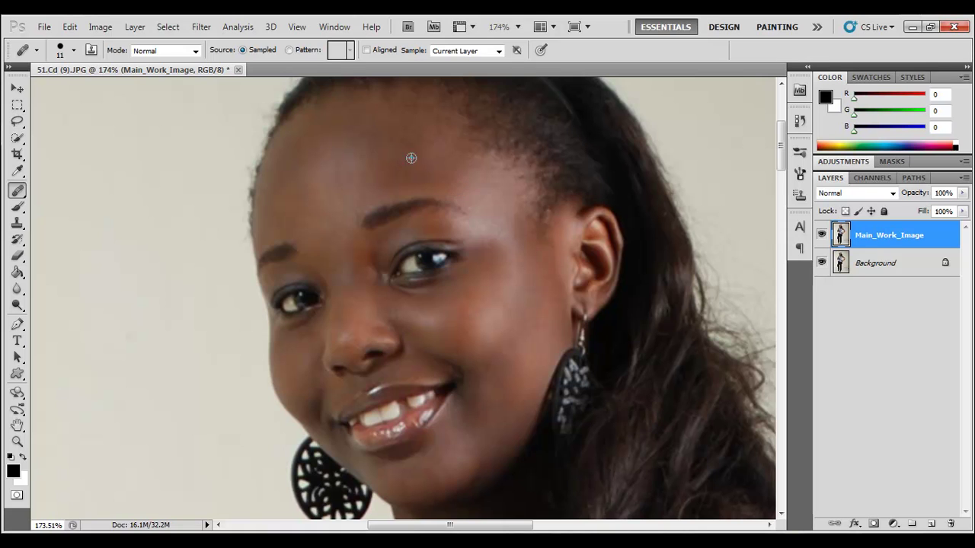
pyautogui.click(455, 222)
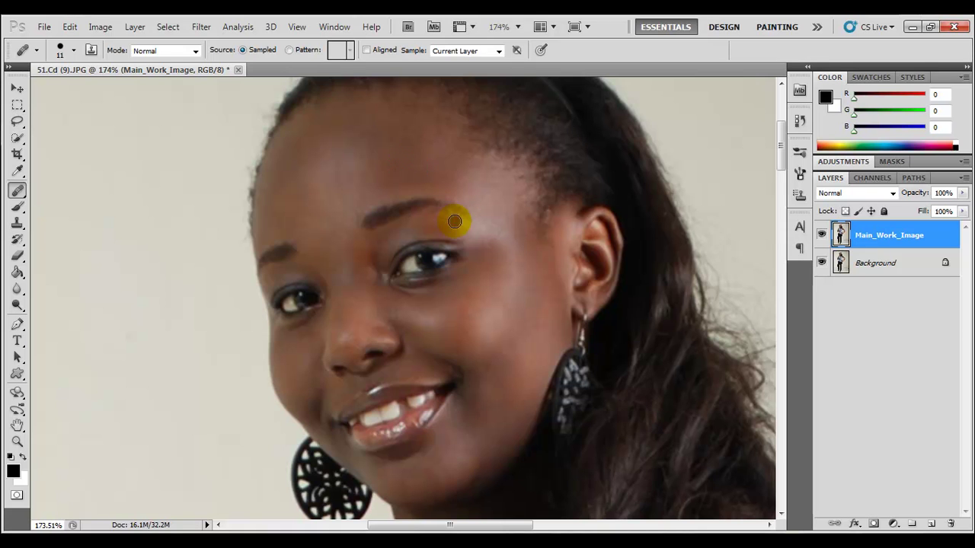
# Step: Heal the marks on the cheekbone and cheek beside the eye nearest the visible ear, sampling clean forehead skin first
pyautogui.keyDown('alt'); pyautogui.click(398, 168); pyautogui.keyUp('alt')
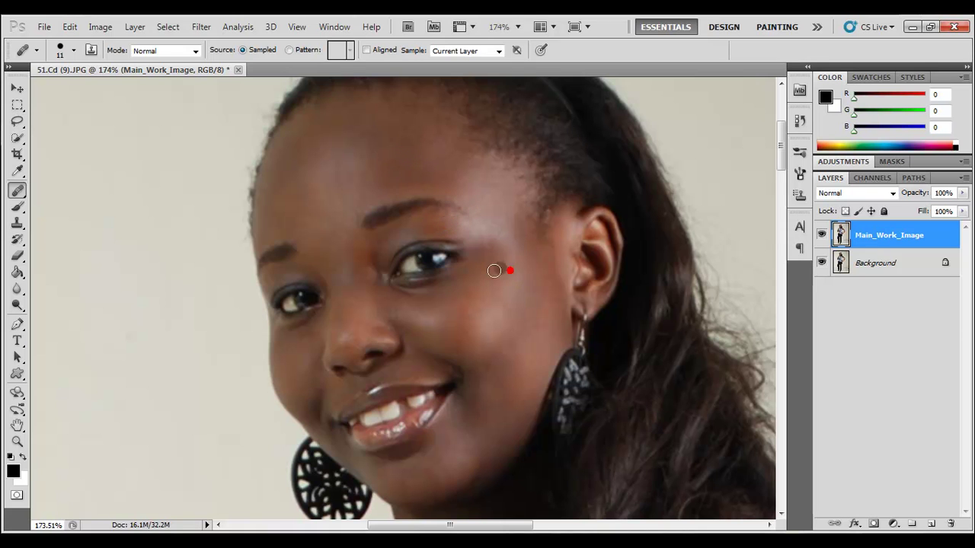
pyautogui.click(514, 333)
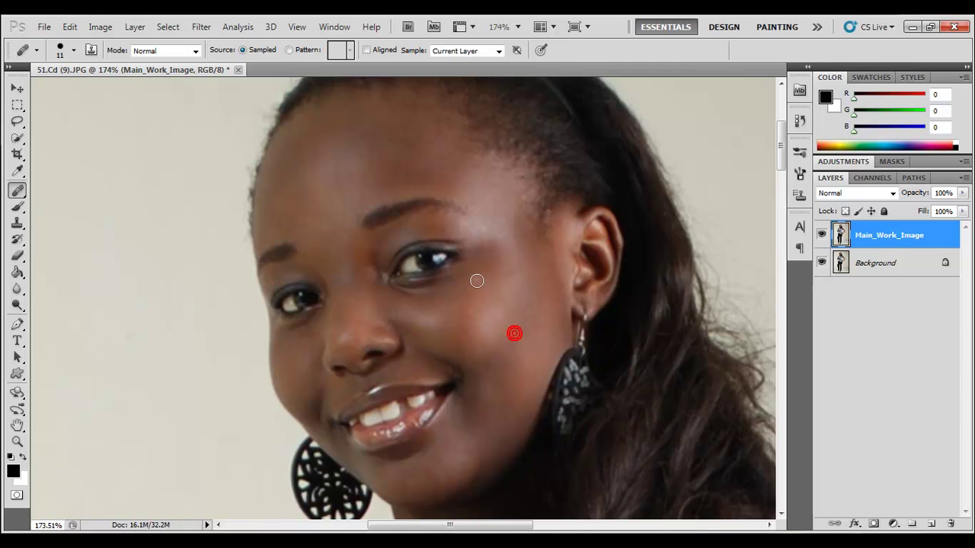
pyautogui.click(481, 323)
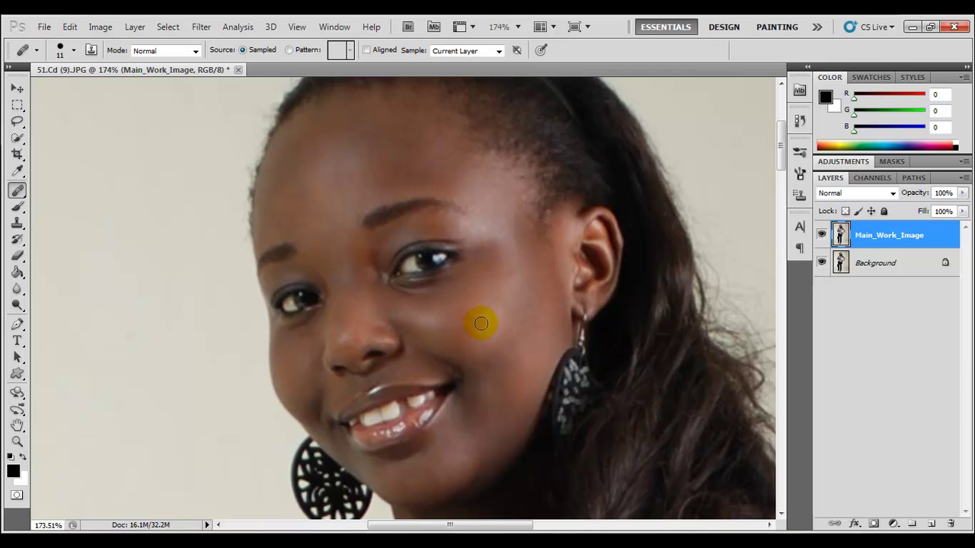
pyautogui.click(444, 325)
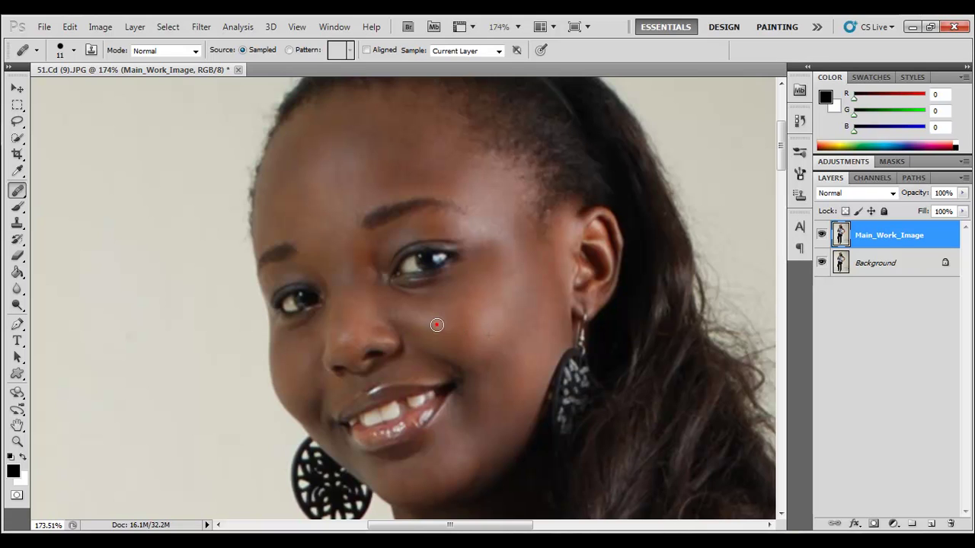
pyautogui.click(492, 303)
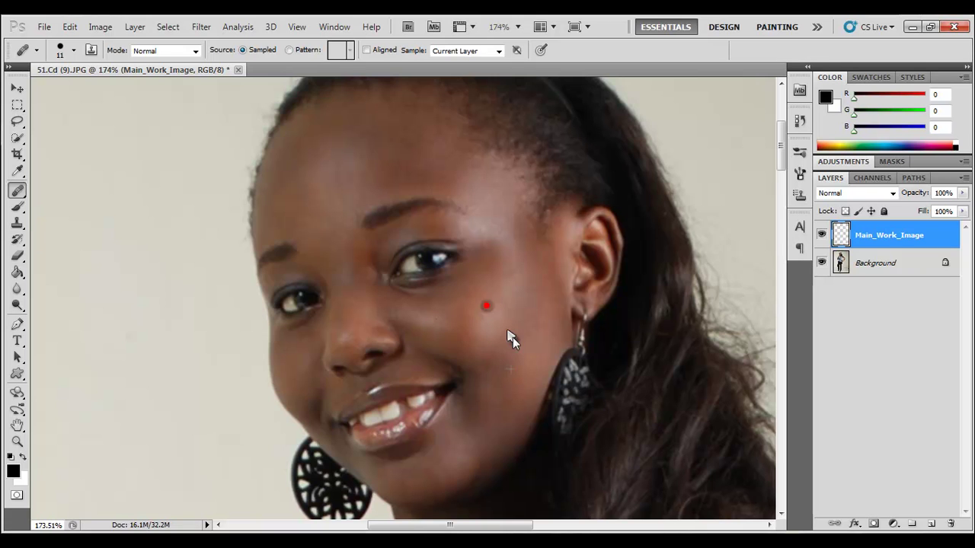
pyautogui.click(527, 290)
pyautogui.click(519, 253)
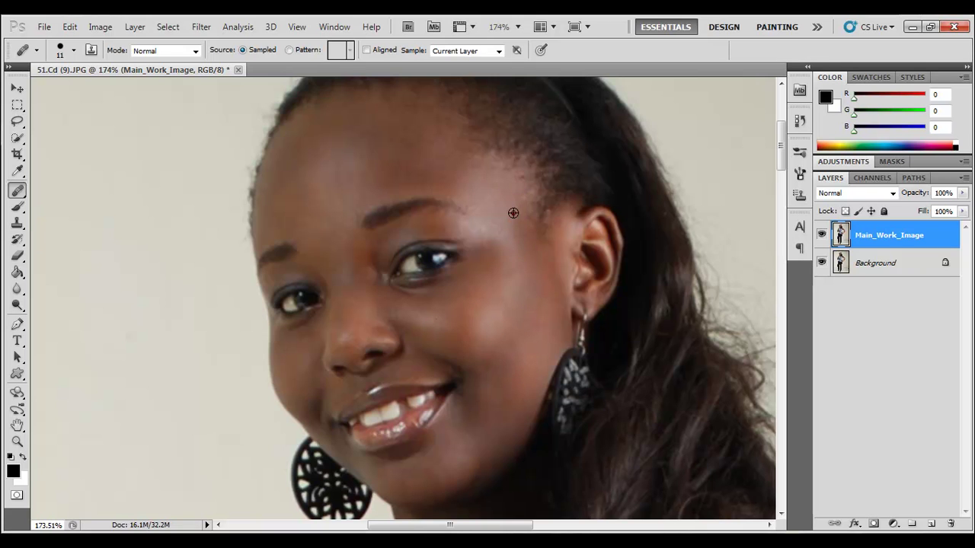
# Step: Smooth the temple, the skin above the outer eyebrow and the side of the forehead along the hairline
pyautogui.click(515, 204)
pyautogui.click(486, 185)
pyautogui.click(444, 148)
pyautogui.click(435, 135)
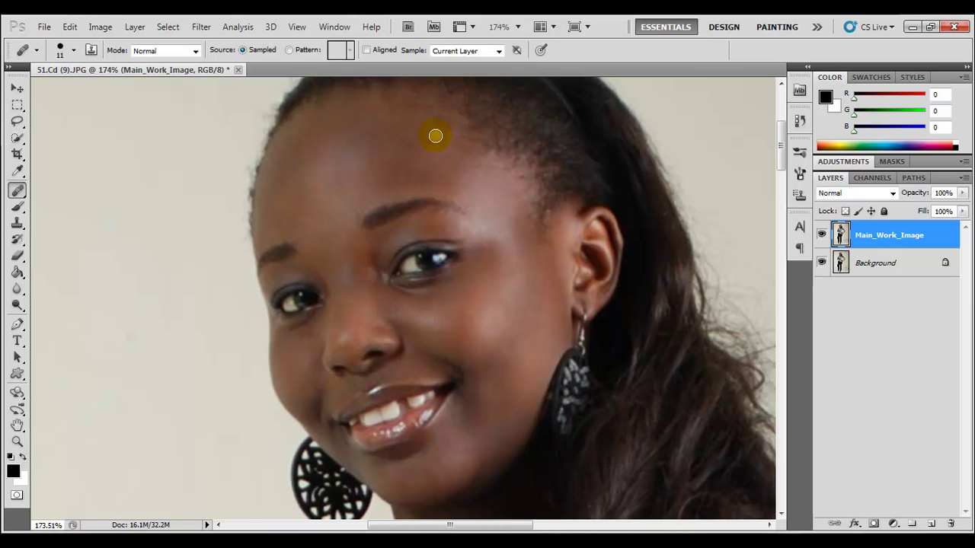
pyautogui.click(458, 192)
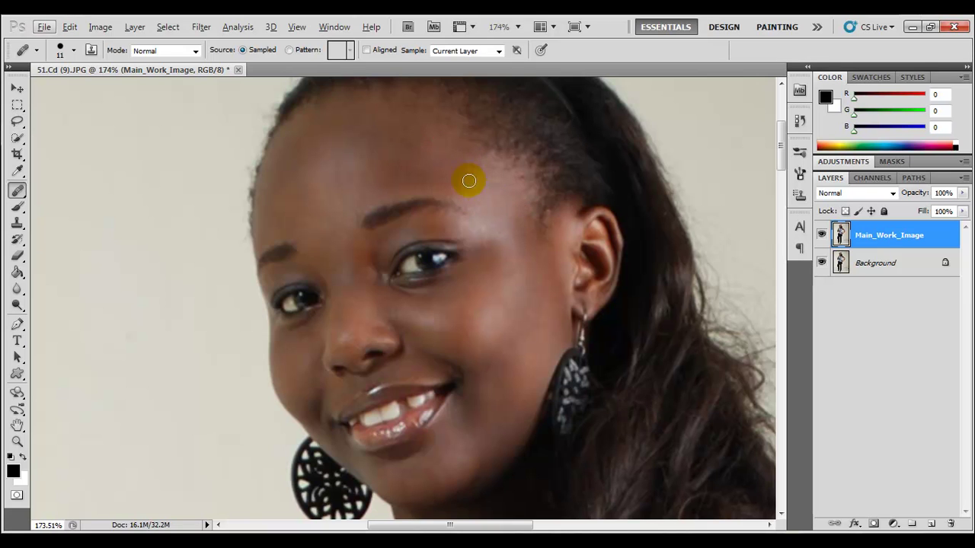
pyautogui.click(445, 140)
# Step: Heal the remaining uneven patches on the upper forehead just below the hairline
pyautogui.moveTo(396, 157); pyautogui.dragTo(415, 202)
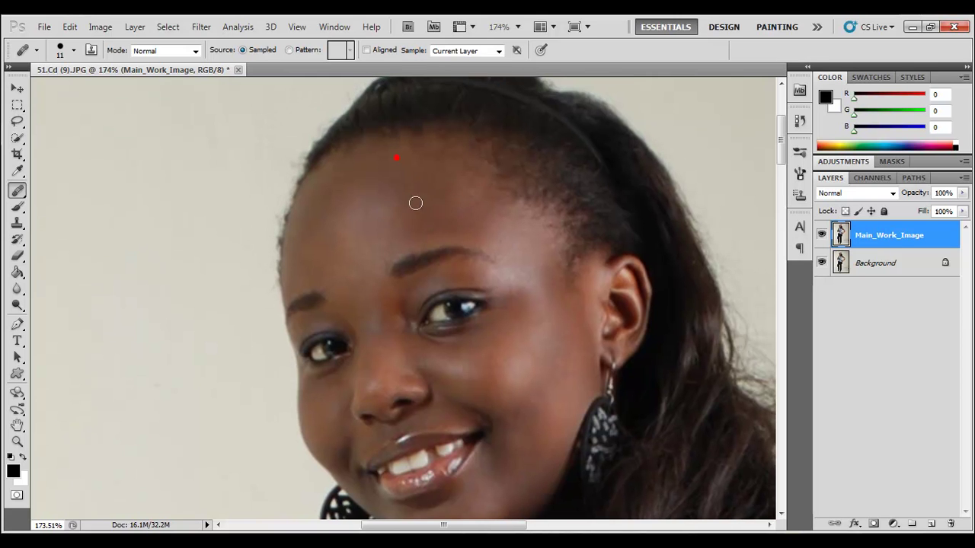
pyautogui.click(395, 192)
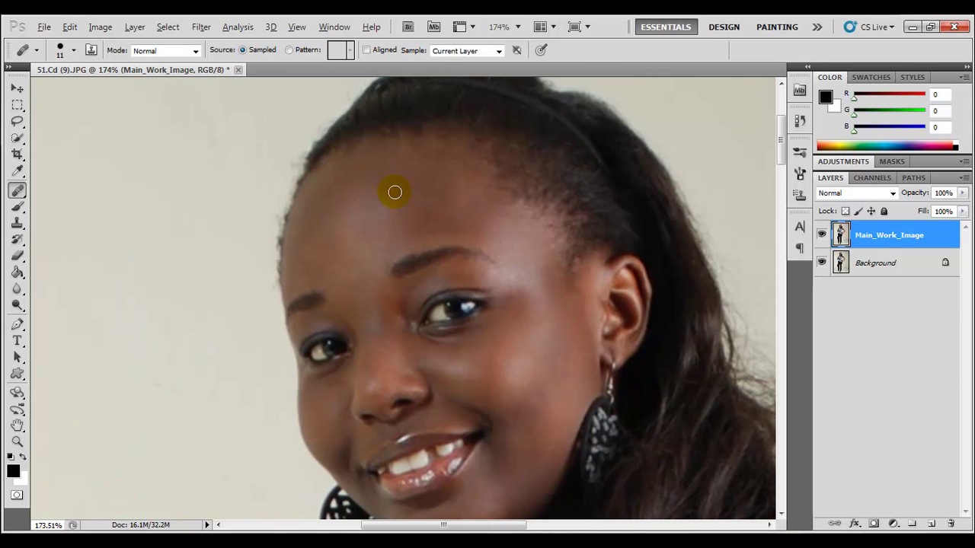
pyautogui.click(436, 154)
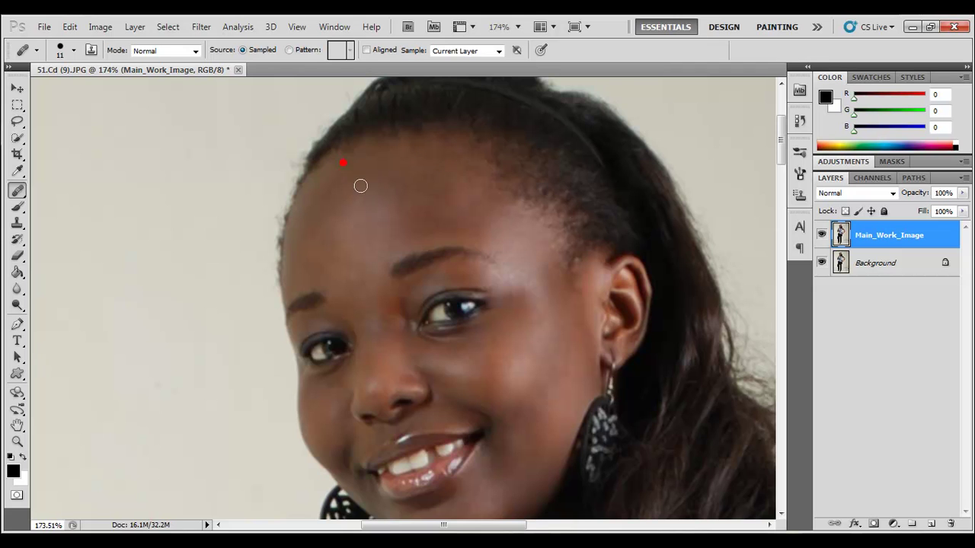
pyautogui.moveTo(370, 216); pyautogui.dragTo(389, 172)
pyautogui.click(413, 200)
# Step: Try to heal over the bright reflection in the eye nearest the visible ear
pyautogui.click(482, 272)
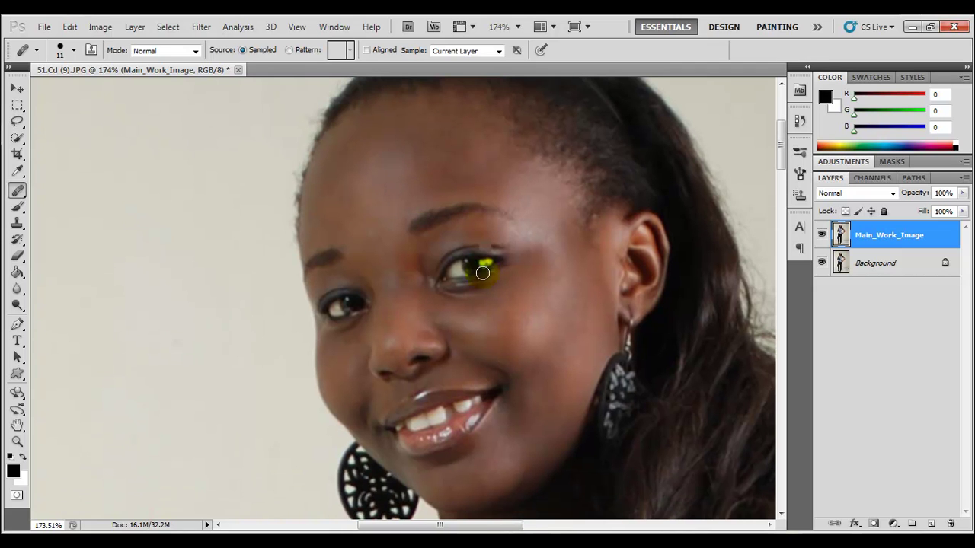
pyautogui.click(483, 273)
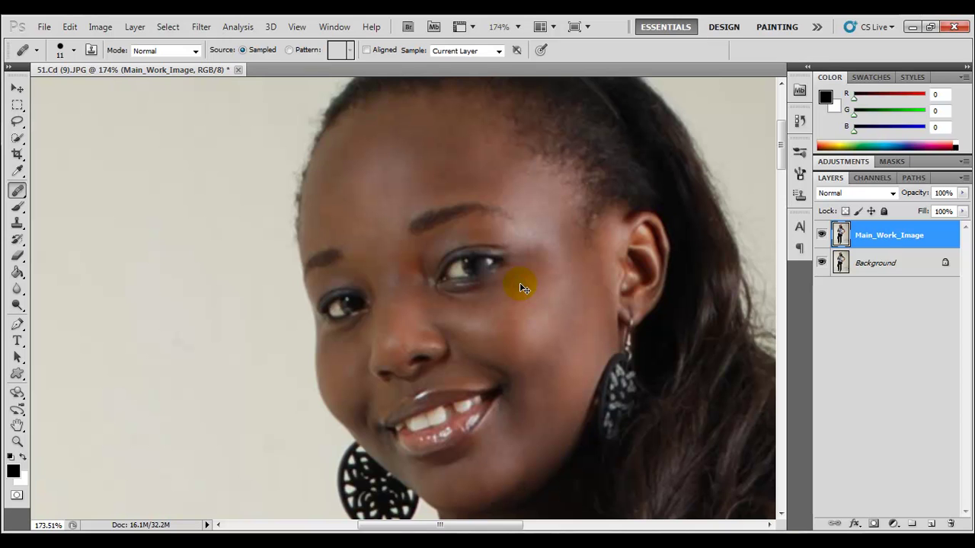
pyautogui.moveTo(459, 227)
pyautogui.mouseDown()
pyautogui.moveTo(462, 192)
pyautogui.moveTo(460, 215)
pyautogui.moveTo(440, 227)
pyautogui.mouseUp()
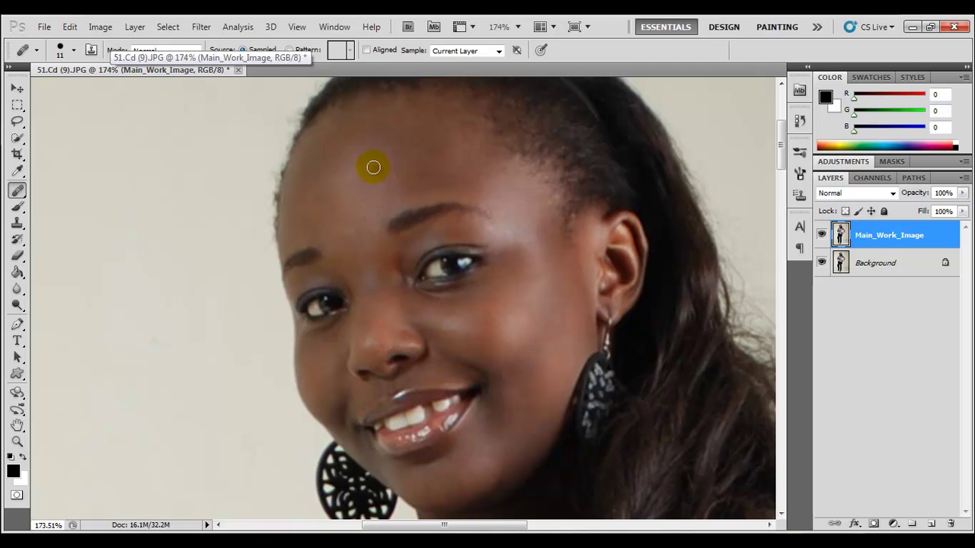
# Step: Heal the last uneven spots in the middle of the forehead
pyautogui.click(374, 173)
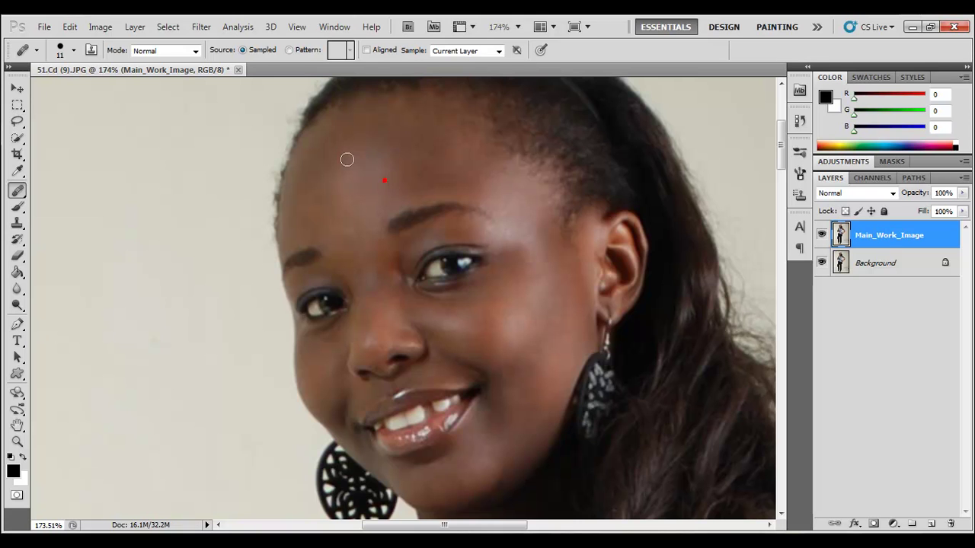
pyautogui.click(374, 167)
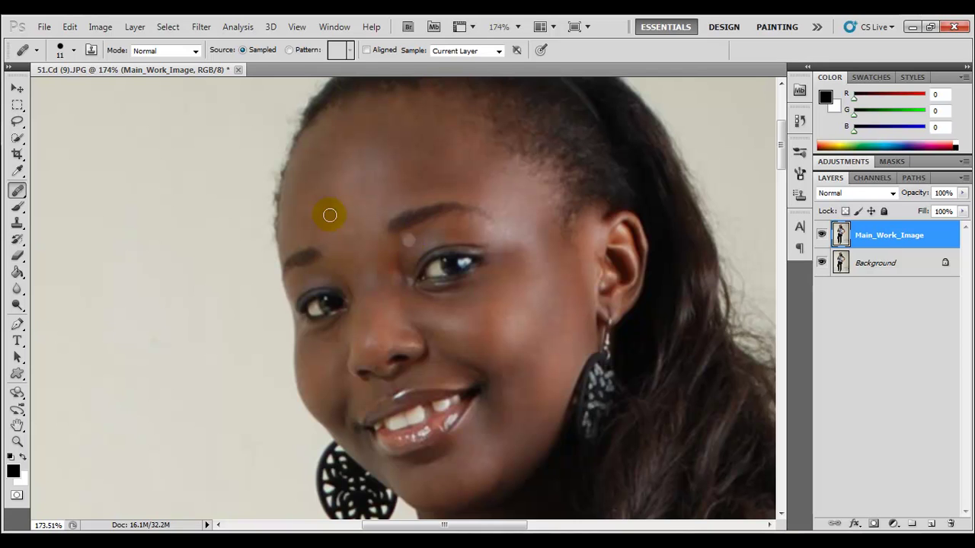
# Step: Activate the Quick Selection Tool in add-to-selection mode and set its brush size to 10 px
pyautogui.click(19, 138)
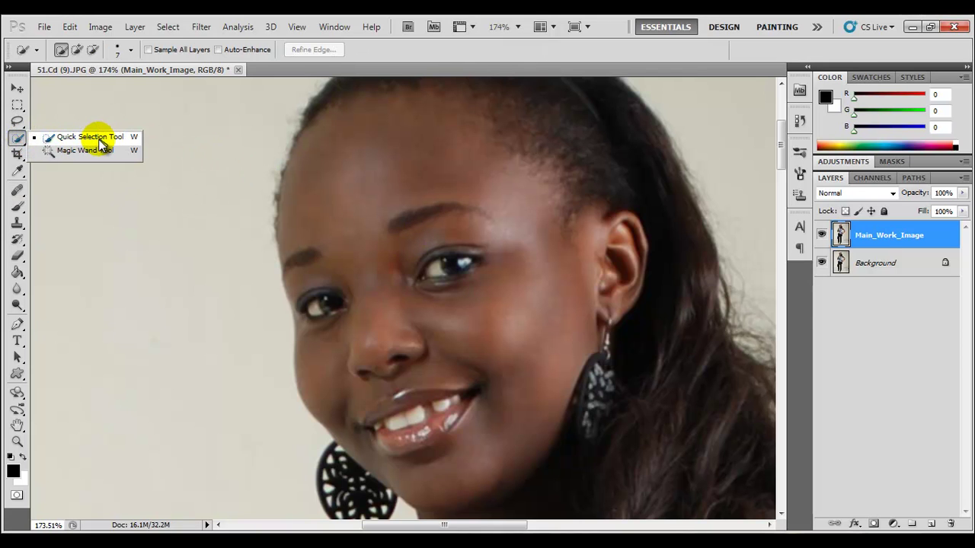
pyautogui.click(100, 141)
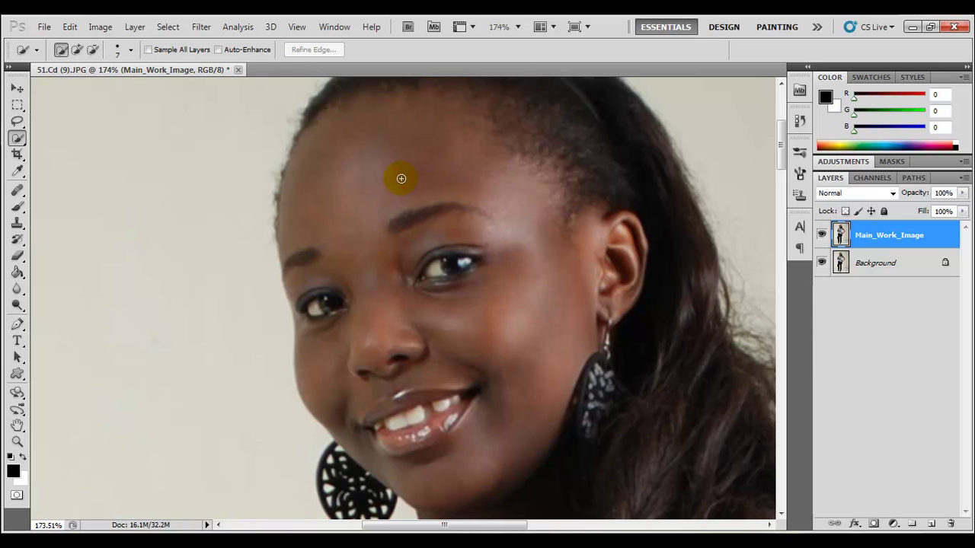
pyautogui.click(76, 50)
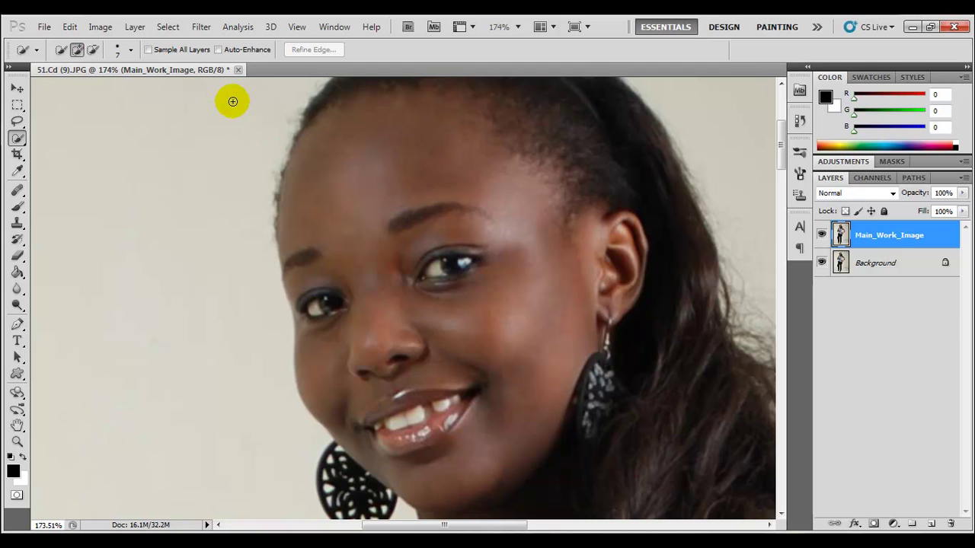
pyautogui.click(131, 49)
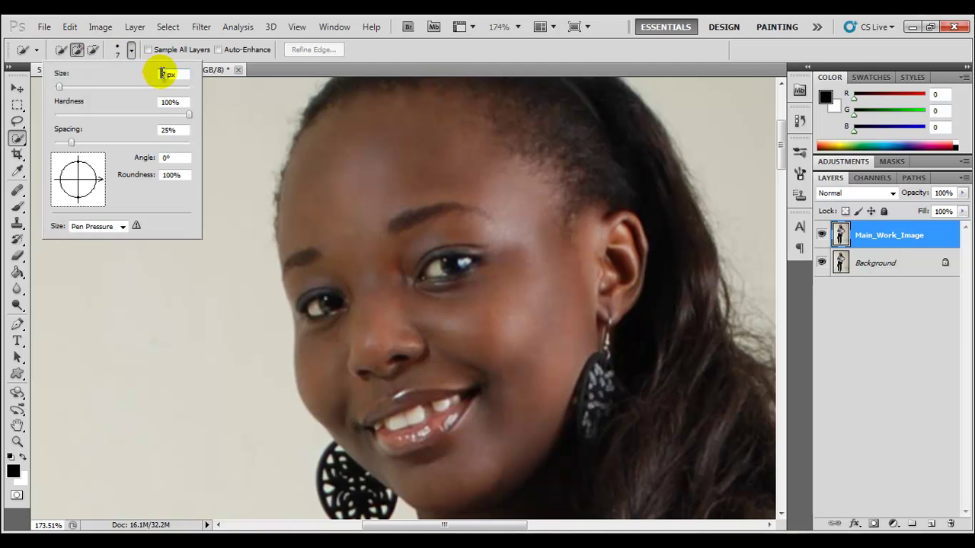
pyautogui.click(163, 74)
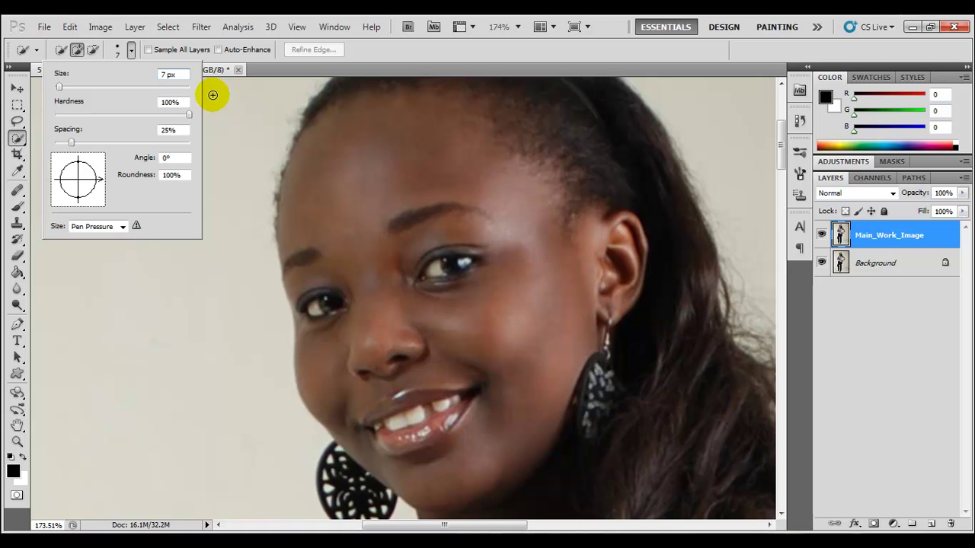
pyautogui.write('10')
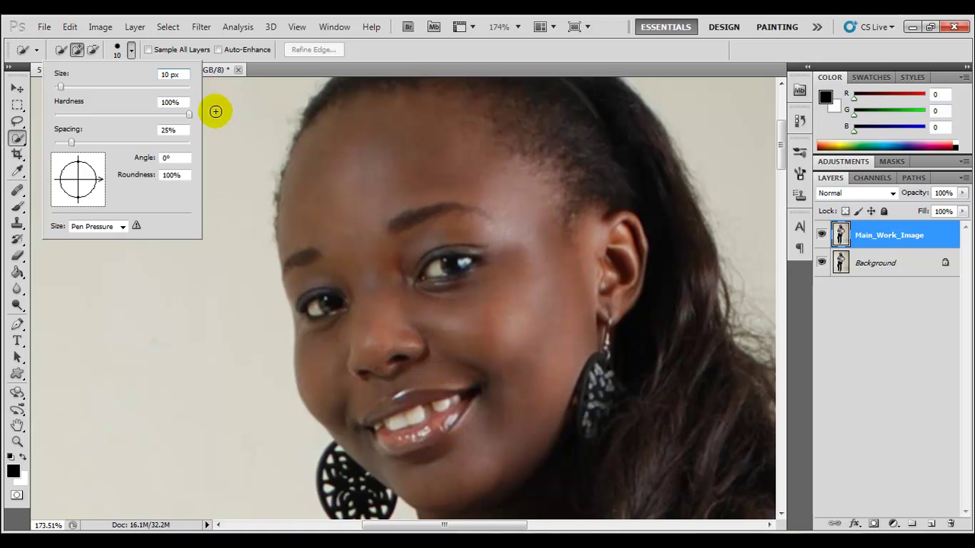
# Step: Paint a quick selection over the whole face, starting from the forehead, on the Main_Work_Image layer
pyautogui.click(132, 56)
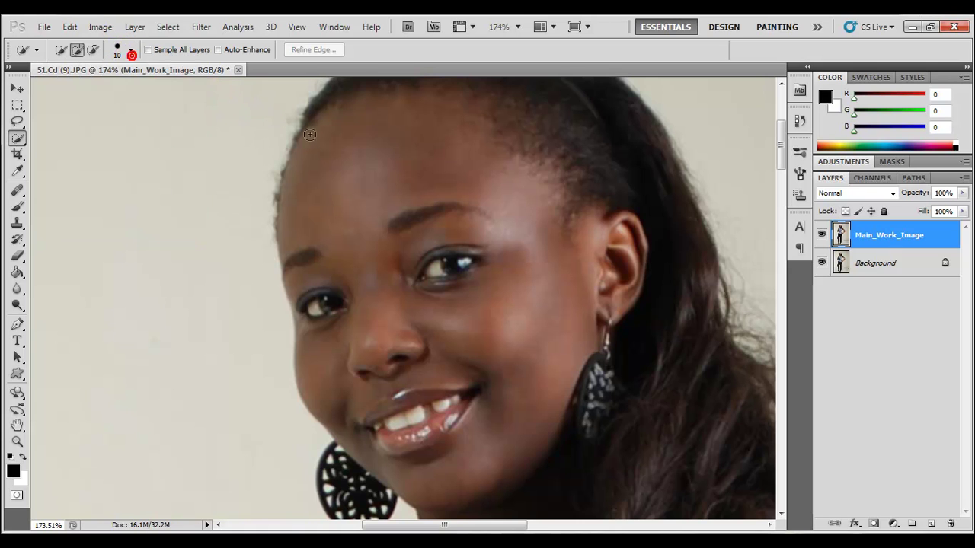
pyautogui.click(353, 163)
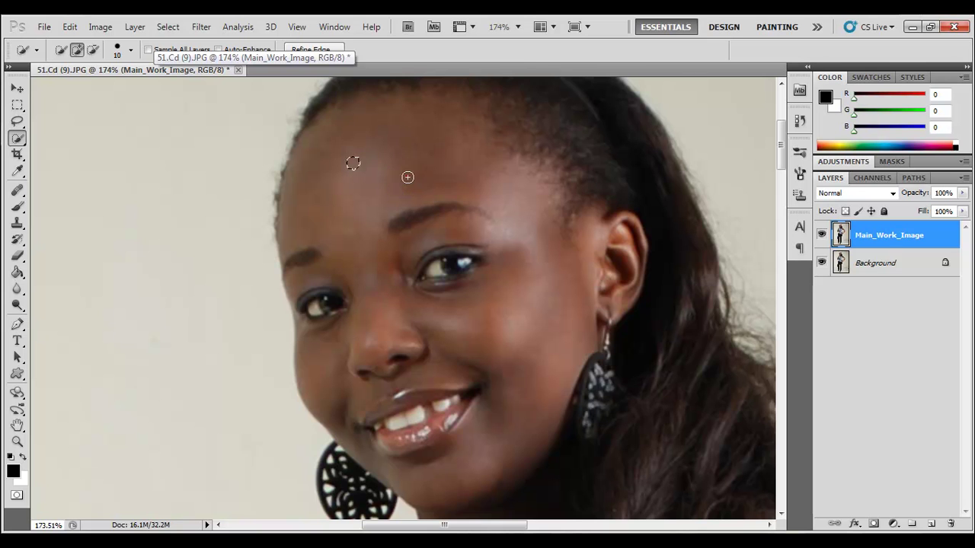
pyautogui.click(405, 176)
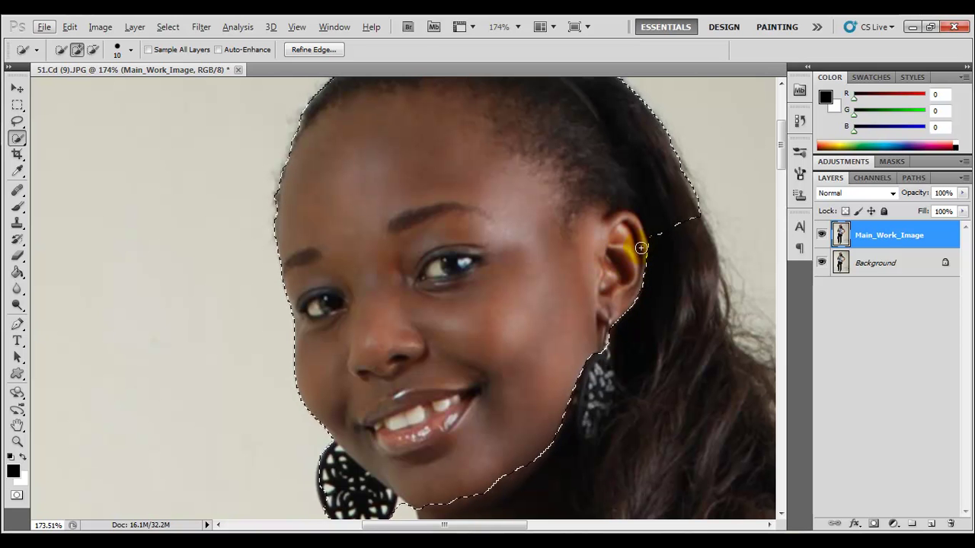
# Step: Subtract the hair above the forehead and behind the ear from the face selection
pyautogui.press('alt')
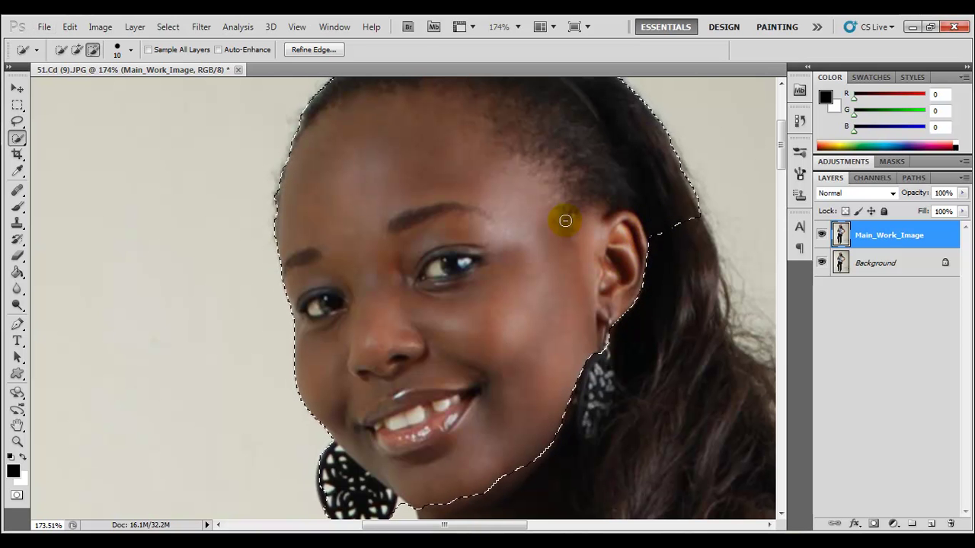
pyautogui.press('space')
pyautogui.moveTo(502, 166); pyautogui.dragTo(501, 224)
pyautogui.hotkey('ctrl', 'z')
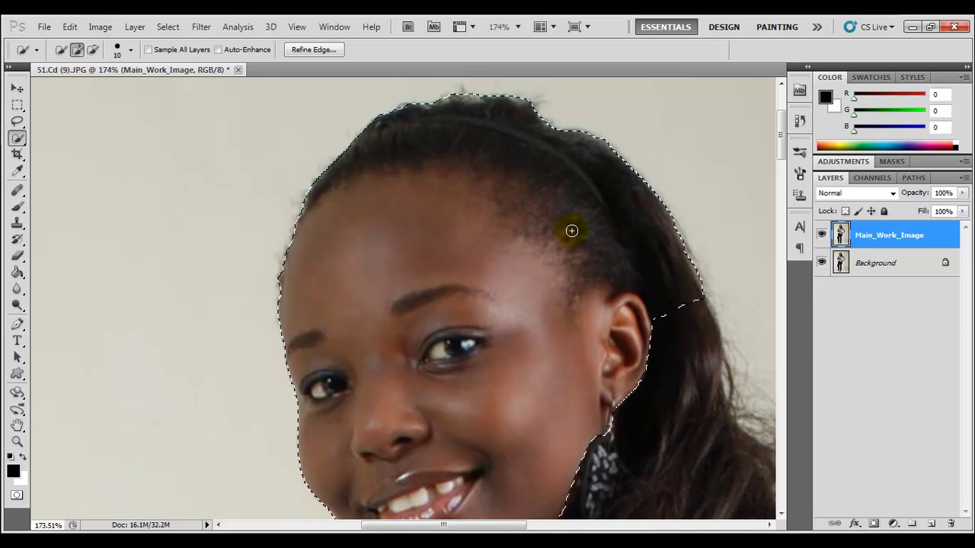
pyautogui.press('alt')
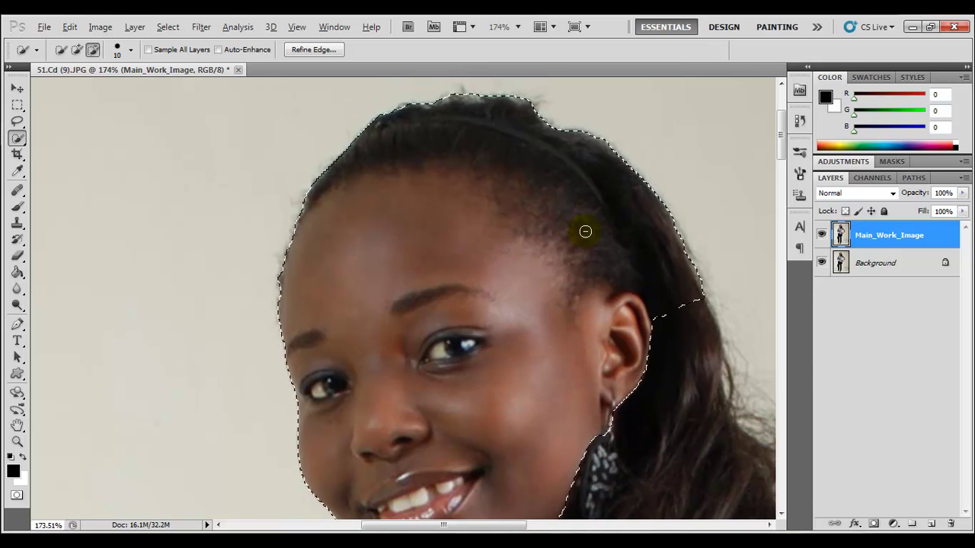
pyautogui.moveTo(659, 288)
pyautogui.mouseDown()
pyautogui.moveTo(686, 275)
pyautogui.moveTo(659, 222)
pyautogui.moveTo(587, 143)
pyautogui.moveTo(488, 106)
pyautogui.moveTo(509, 104)
pyautogui.moveTo(615, 153)
pyautogui.moveTo(670, 212)
pyautogui.moveTo(707, 295)
pyautogui.moveTo(690, 258)
pyautogui.mouseUp()
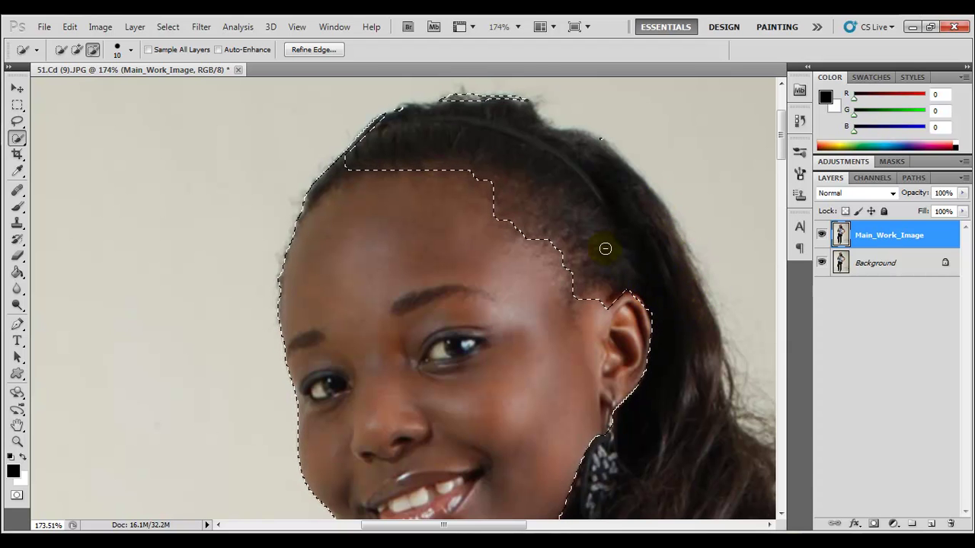
pyautogui.moveTo(433, 95)
pyautogui.mouseDown()
pyautogui.moveTo(630, 153)
pyautogui.moveTo(403, 111)
pyautogui.mouseUp()
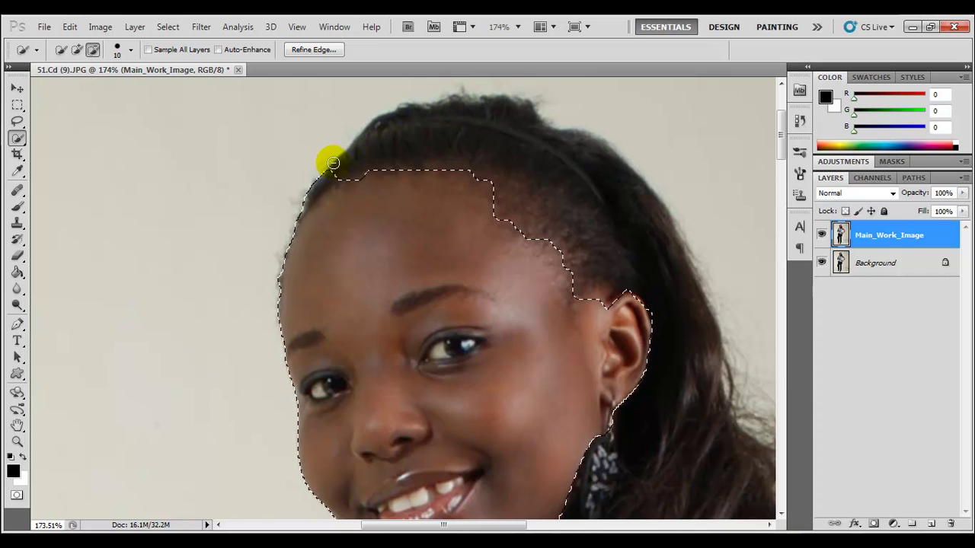
# Step: Clean up the selection edge where the hairline meets the temple farthest from the visible ear
pyautogui.moveTo(323, 163); pyautogui.dragTo(325, 166)
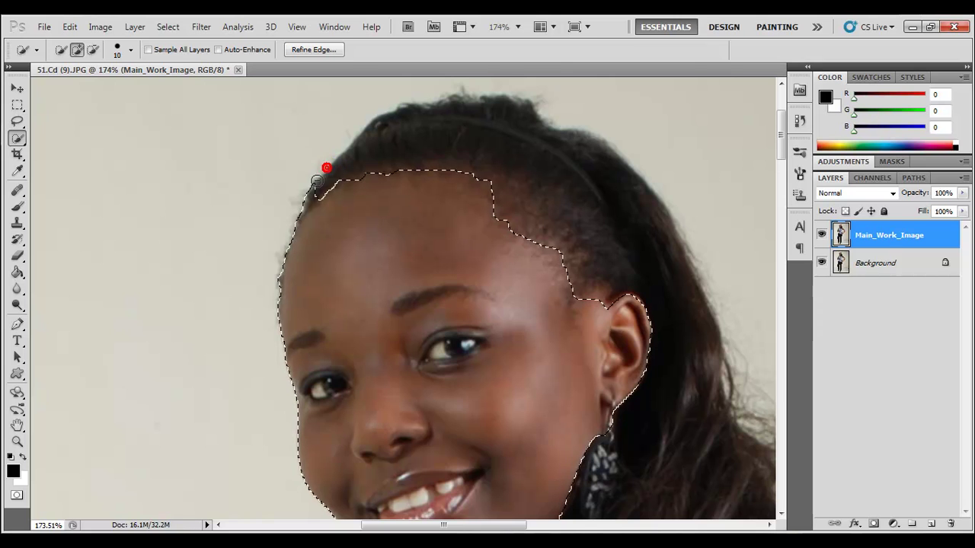
pyautogui.press('alt')
pyautogui.moveTo(304, 200); pyautogui.dragTo(316, 186)
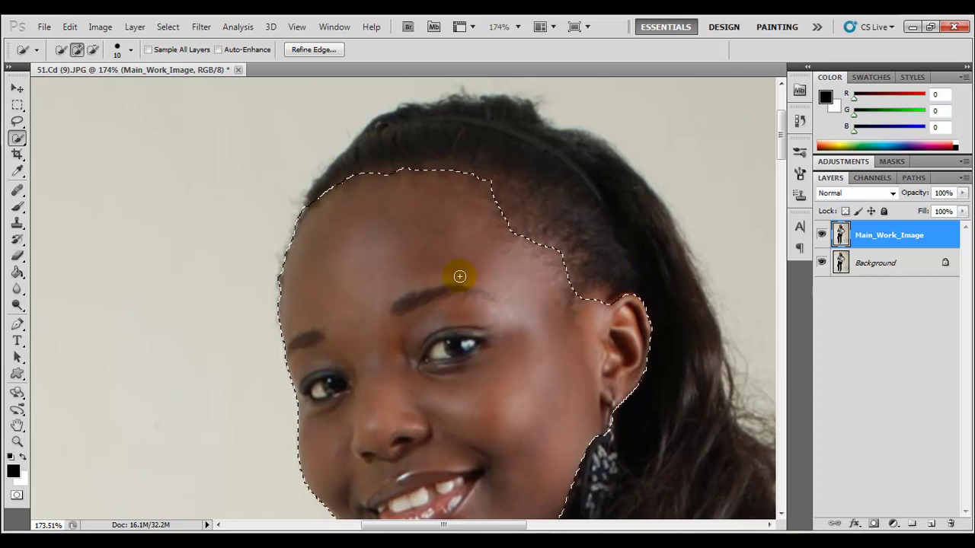
# Step: Subtract the visible ear from the face selection so the edge follows the side of the cheek
pyautogui.scroll(-3, 411, 244)
pyautogui.hscroll(3, 483, 229)
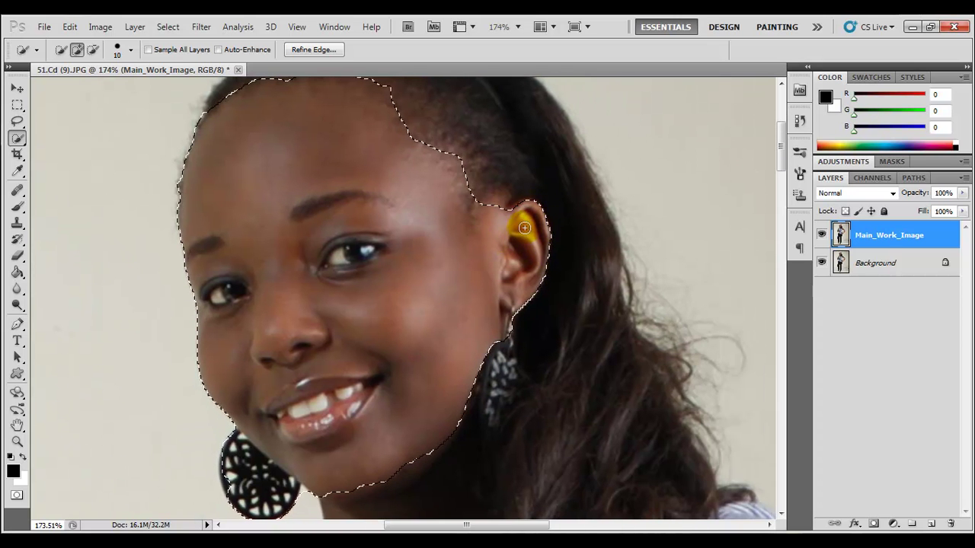
pyautogui.press('alt')
pyautogui.moveTo(519, 212)
pyautogui.mouseDown()
pyautogui.moveTo(525, 252)
pyautogui.moveTo(511, 285)
pyautogui.moveTo(507, 261)
pyautogui.moveTo(505, 344)
pyautogui.moveTo(524, 413)
pyautogui.mouseUp()
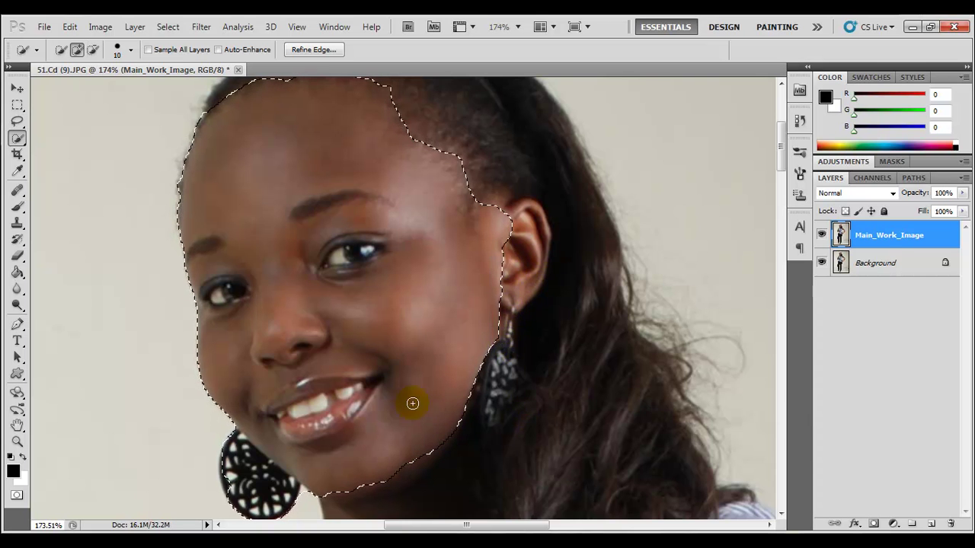
# Step: Subtract the round openwork earring beside the jaw from the face selection
pyautogui.moveTo(222, 394)
pyautogui.mouseDown()
pyautogui.moveTo(289, 337)
pyautogui.moveTo(288, 265)
pyautogui.mouseUp()
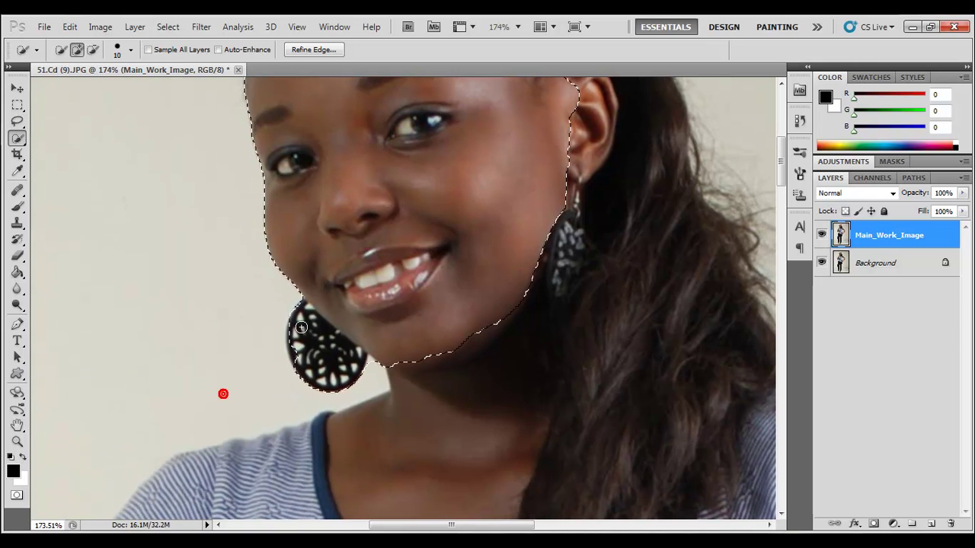
pyautogui.moveTo(283, 316)
pyautogui.mouseDown()
pyautogui.moveTo(299, 331)
pyautogui.moveTo(289, 360)
pyautogui.moveTo(329, 387)
pyautogui.mouseUp()
pyautogui.keyDown('alt'); pyautogui.click(318, 368); pyautogui.keyUp('alt')
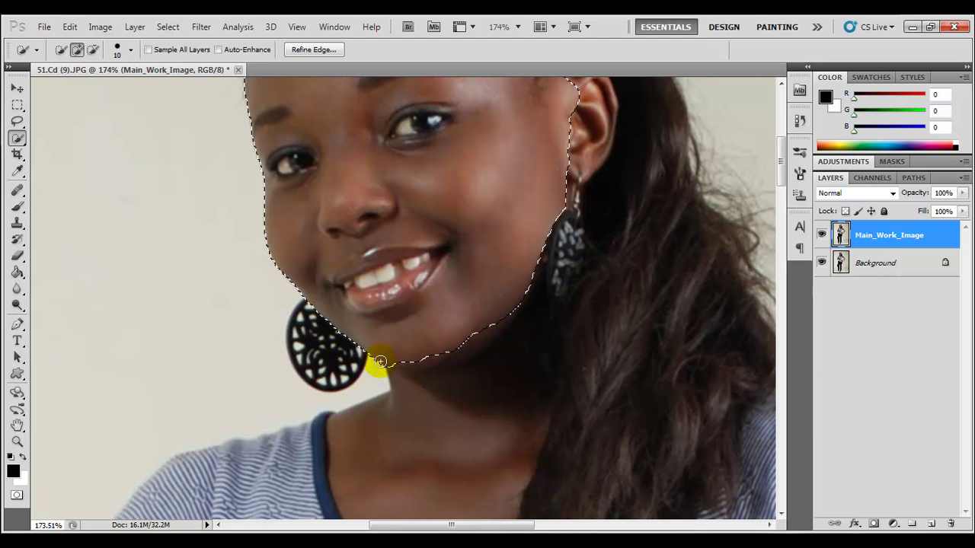
# Step: Extend the selection along the chin and lower jawline, undoing any stroke that spills onto the neck and hair
pyautogui.moveTo(404, 366); pyautogui.dragTo(431, 359)
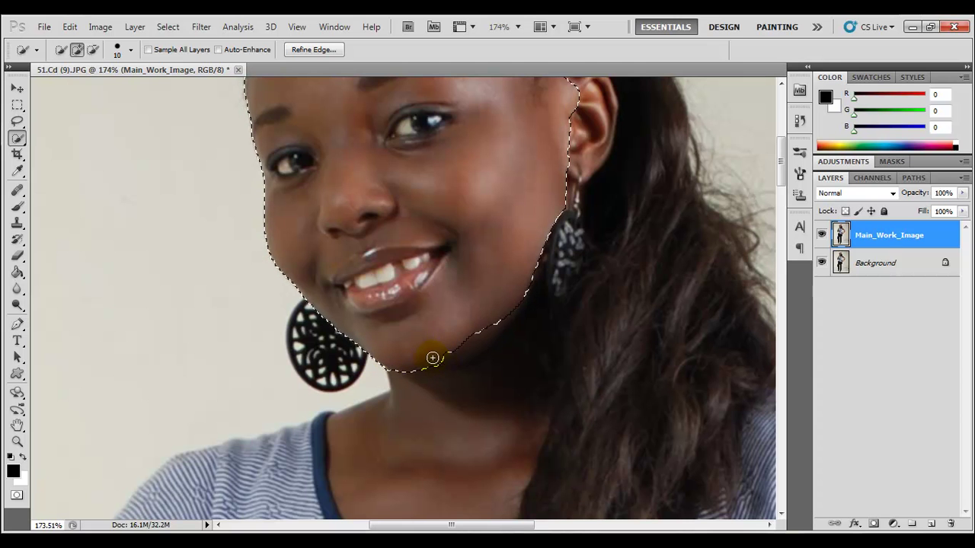
pyautogui.moveTo(454, 355); pyautogui.dragTo(464, 343)
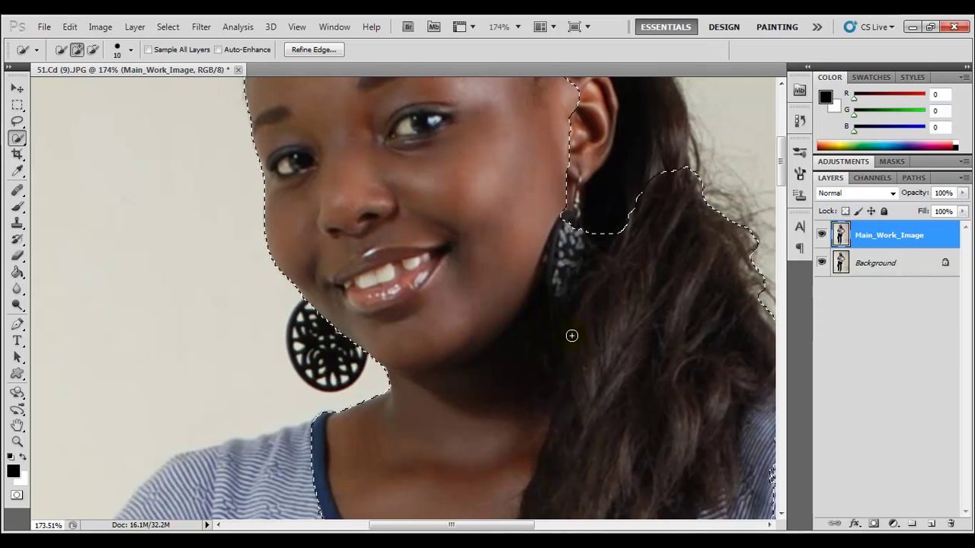
pyautogui.press('alt')
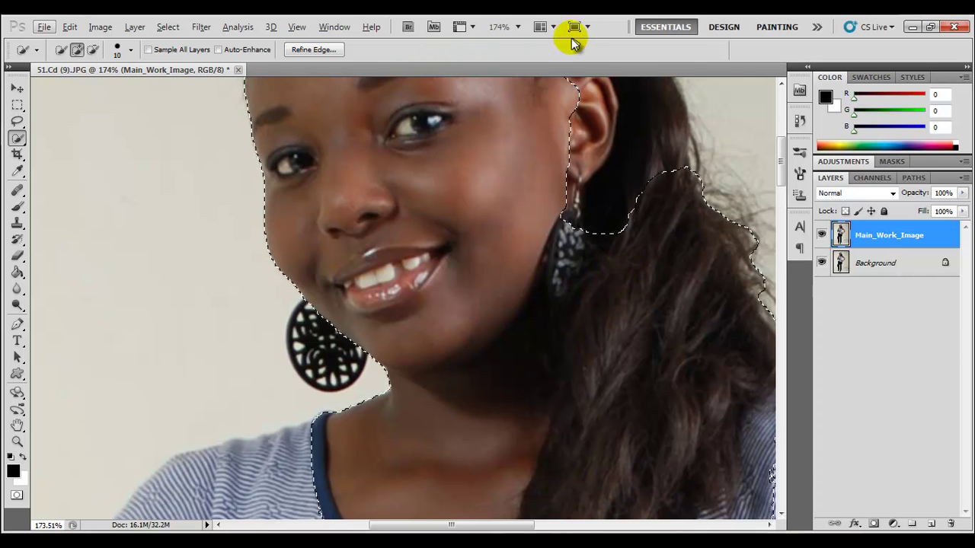
pyautogui.hotkey('ctrl', 'z')
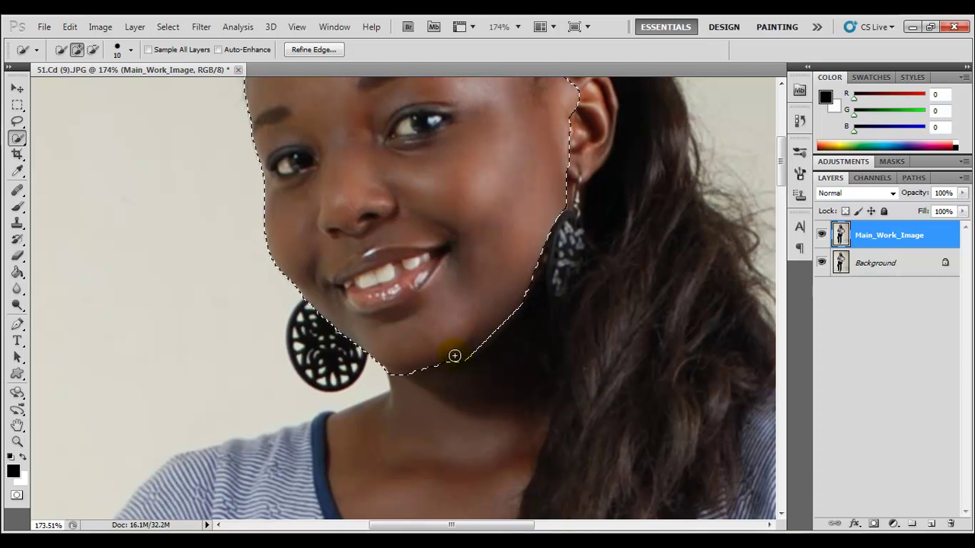
pyautogui.moveTo(449, 360); pyautogui.dragTo(436, 362)
pyautogui.hotkey('ctrl', 'z')
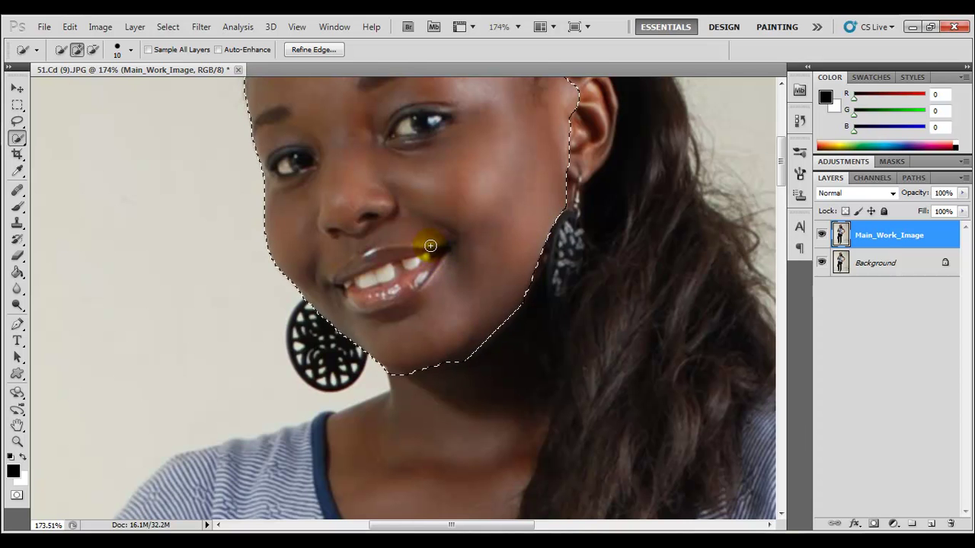
# Step: Subtract both nostrils from the face selection with a 4 px brush
pyautogui.moveTo(377, 212); pyautogui.dragTo(425, 286)
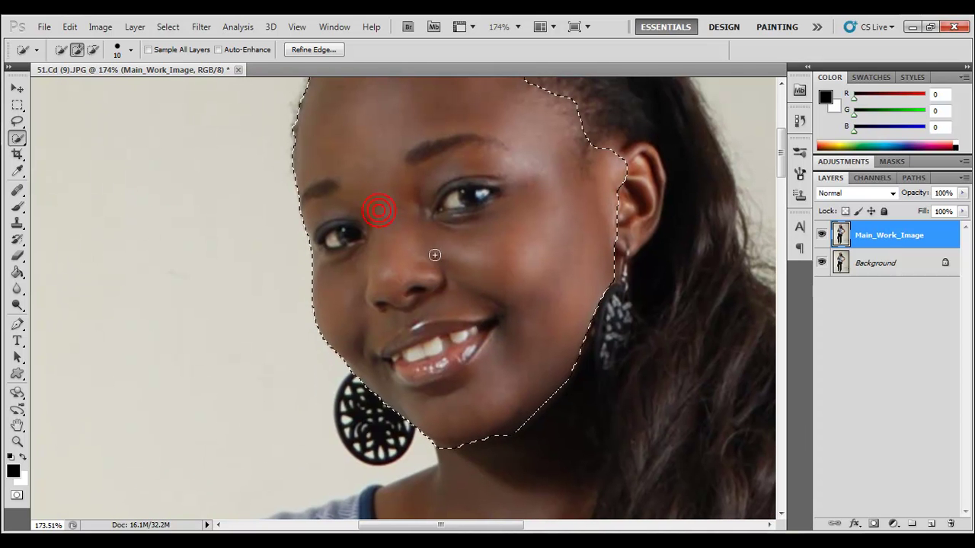
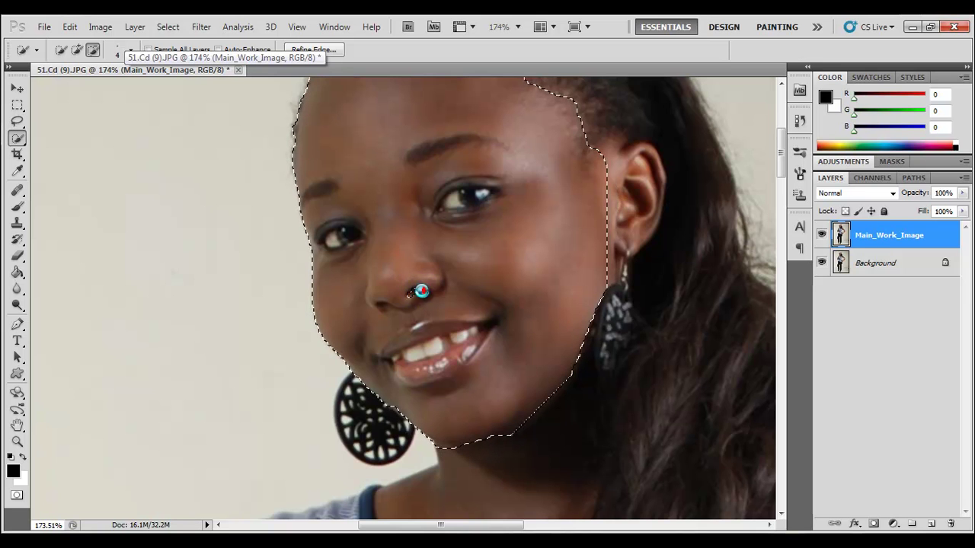
pyautogui.keyDown('alt'); pyautogui.click(418, 291); pyautogui.keyUp('alt')
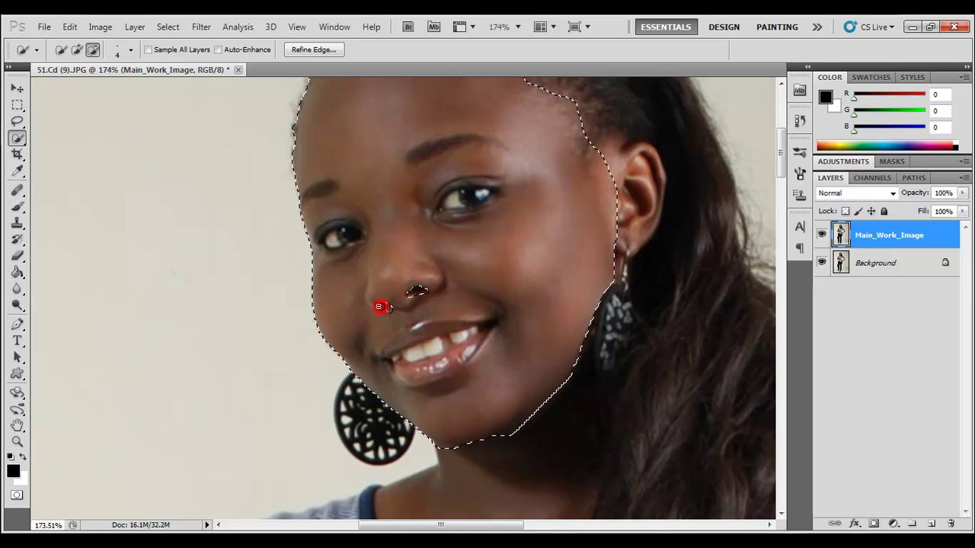
pyautogui.keyDown('alt'); pyautogui.click(383, 306); pyautogui.keyUp('alt')
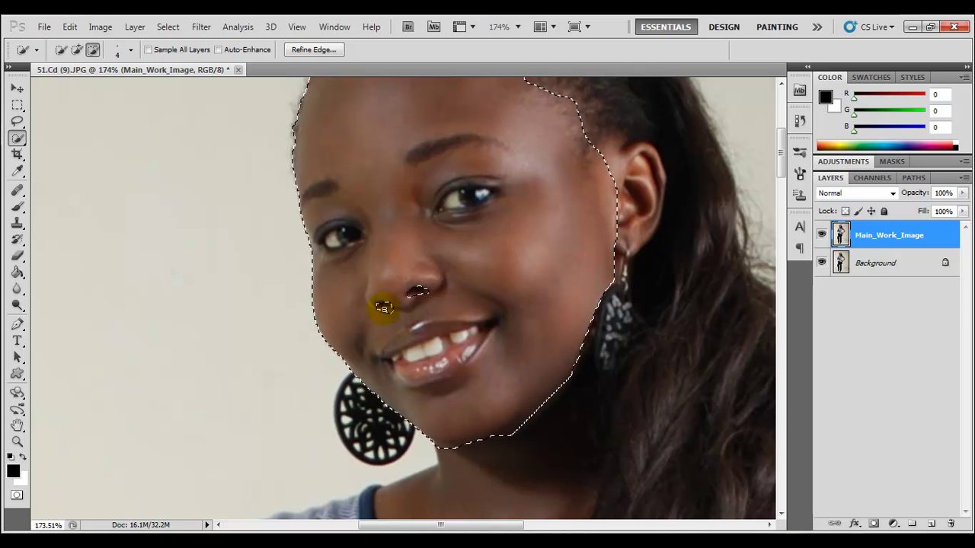
# Step: Subtract the eye nearest the visible ear from the selection and tidy the edge around its inner corner
pyautogui.click(462, 224)
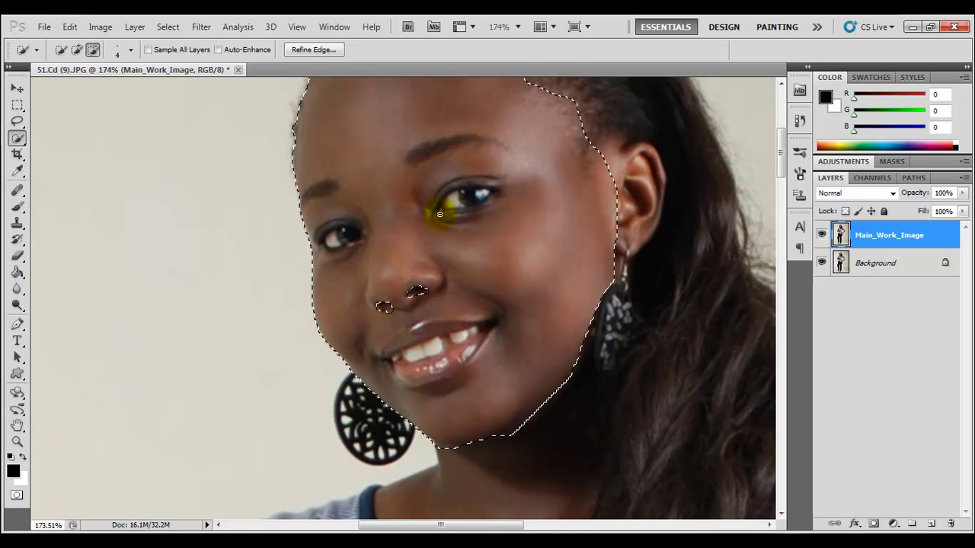
pyautogui.moveTo(444, 204)
pyautogui.mouseDown()
pyautogui.moveTo(480, 190)
pyautogui.moveTo(434, 207)
pyautogui.moveTo(474, 201)
pyautogui.moveTo(478, 215)
pyautogui.mouseUp()
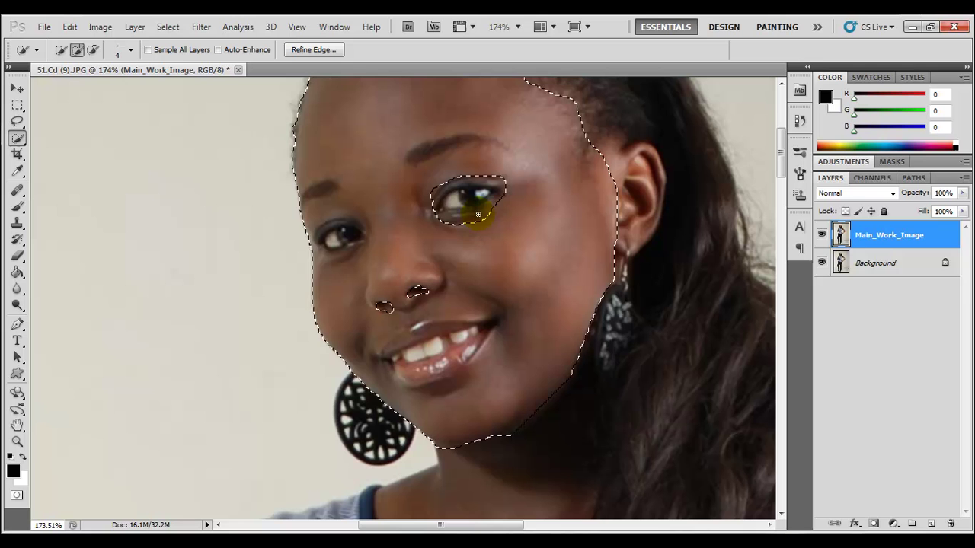
pyautogui.click(435, 191)
pyautogui.click(433, 191)
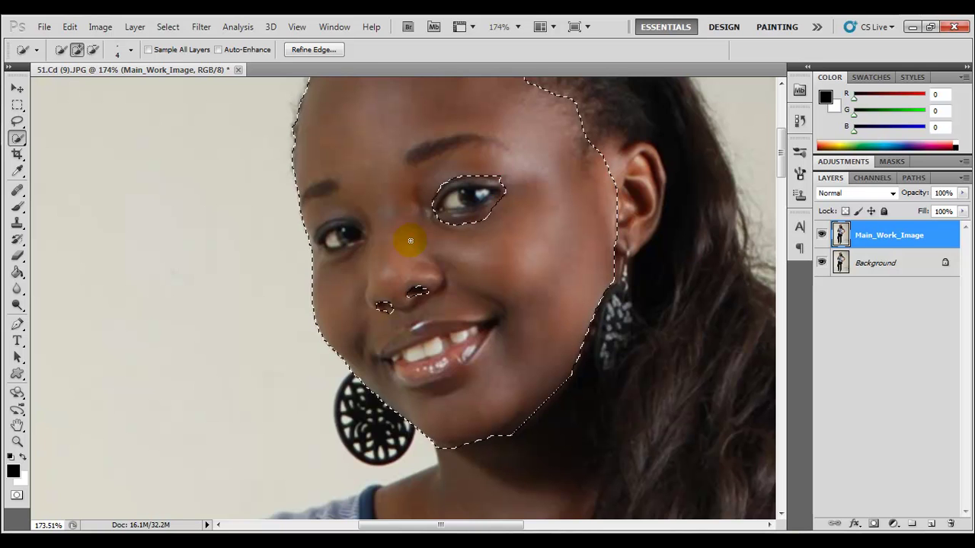
# Step: Subtract the eye farthest from the visible ear and add the surrounding skin at its corners back to the selection
pyautogui.keyDown('alt'); pyautogui.click(345, 226); pyautogui.keyUp('alt')
pyautogui.moveTo(352, 225)
pyautogui.mouseDown()
pyautogui.moveTo(355, 239)
pyautogui.moveTo(307, 236)
pyautogui.moveTo(325, 244)
pyautogui.mouseUp()
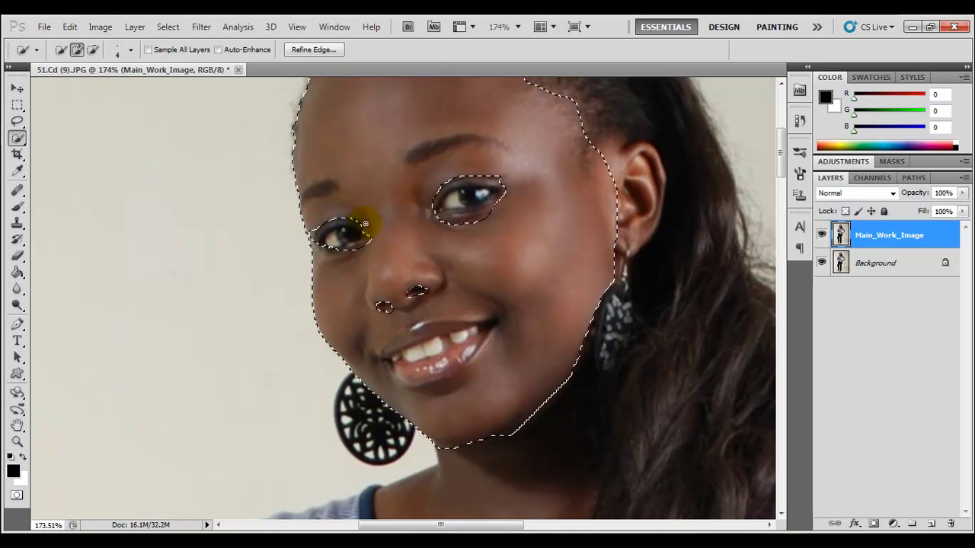
pyautogui.click(366, 240)
pyautogui.click(369, 241)
pyautogui.click(314, 228)
pyautogui.click(312, 230)
pyautogui.click(335, 230)
# Step: Subtract the lips at the mouth corner nearest the visible ear, undoing strokes that remove too much skin
pyautogui.moveTo(444, 289); pyautogui.dragTo(430, 246)
pyautogui.click(445, 293)
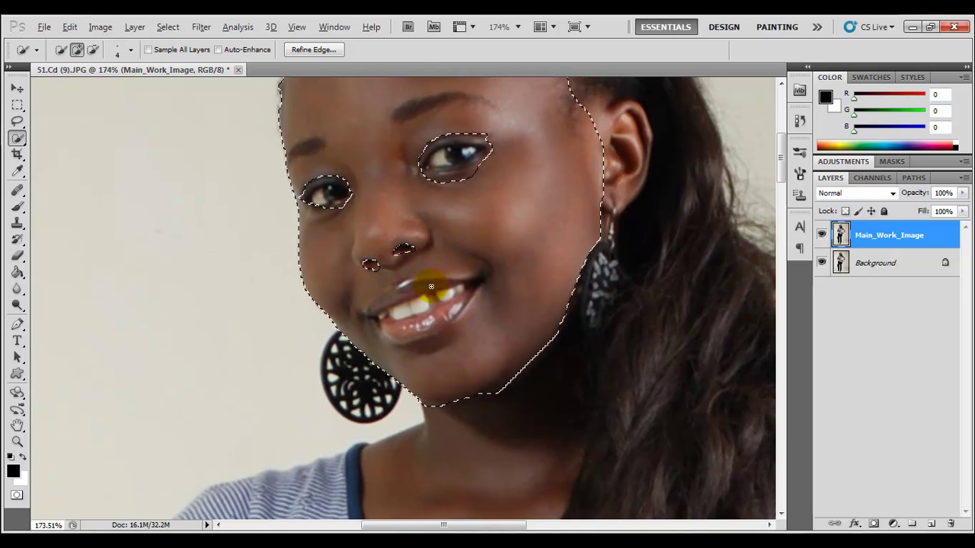
pyautogui.moveTo(431, 286); pyautogui.dragTo(393, 298)
pyautogui.hotkey('ctrl', 'z')
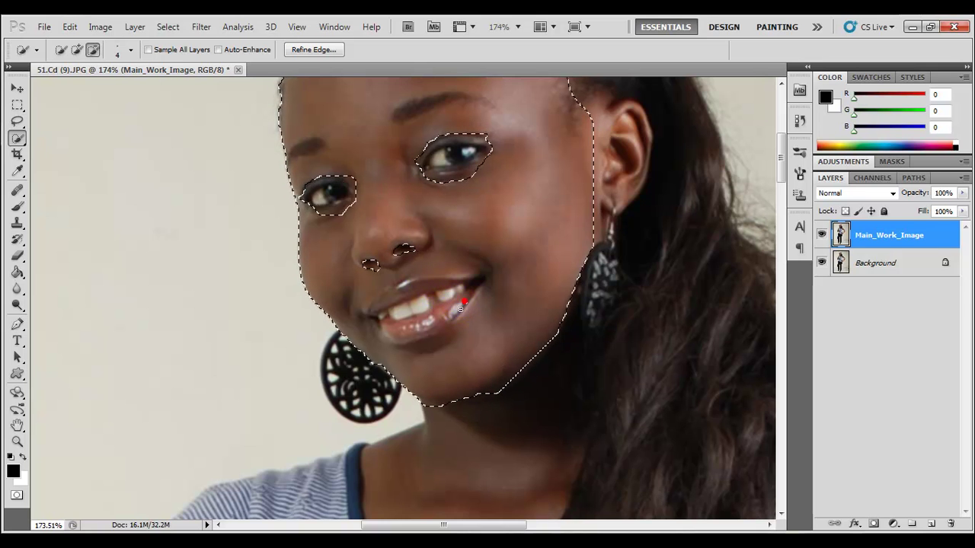
pyautogui.click(450, 315)
pyautogui.hotkey('ctrl', 'z')
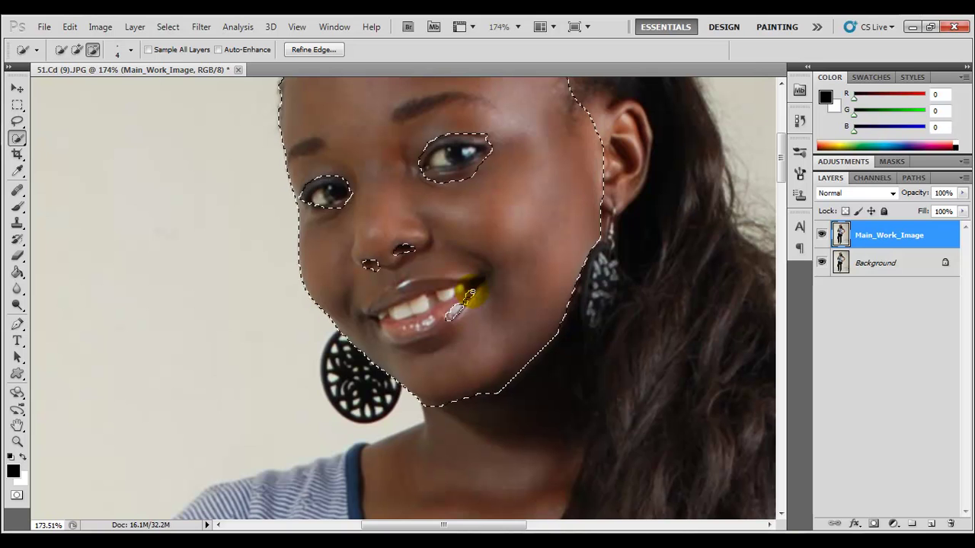
pyautogui.click(475, 286)
pyautogui.keyDown('alt'); pyautogui.click(452, 285); pyautogui.keyUp('alt')
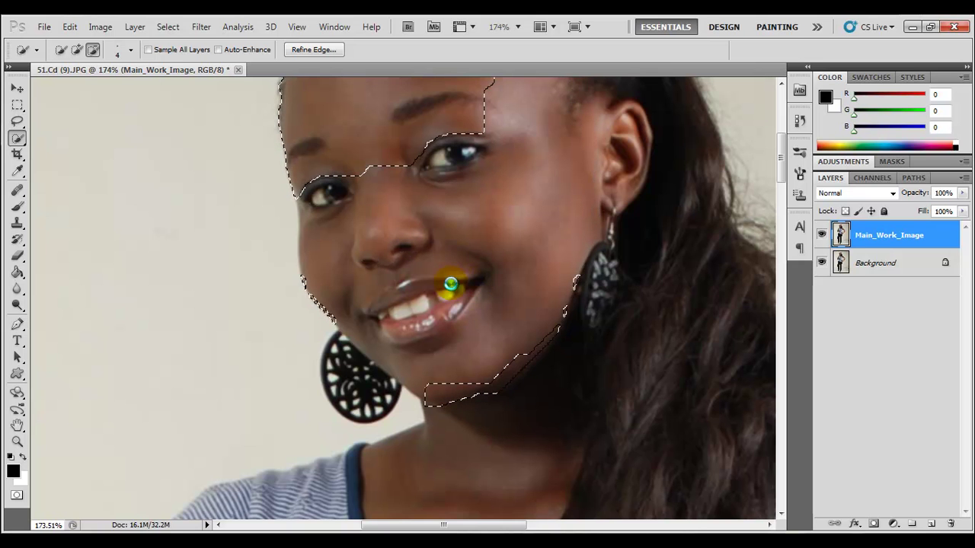
pyautogui.hotkey('ctrl', 'z')
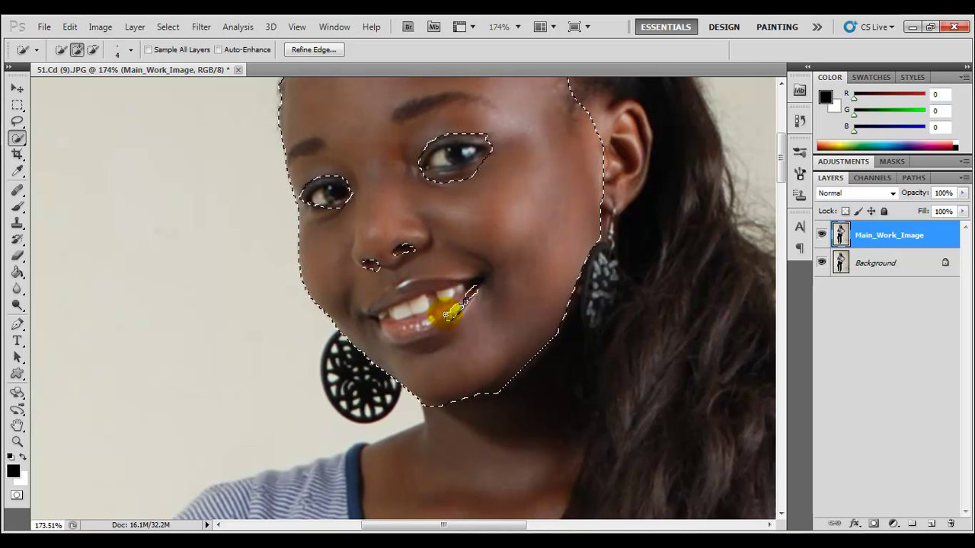
# Step: Subtract the teeth and lower lip from the face selection and refine the boundary along the lower lip
pyautogui.keyDown('alt'); pyautogui.click(383, 314); pyautogui.keyUp('alt')
pyautogui.keyDown('alt'); pyautogui.click(395, 326); pyautogui.keyUp('alt')
pyautogui.keyDown('alt'); pyautogui.click(409, 324); pyautogui.keyUp('alt')
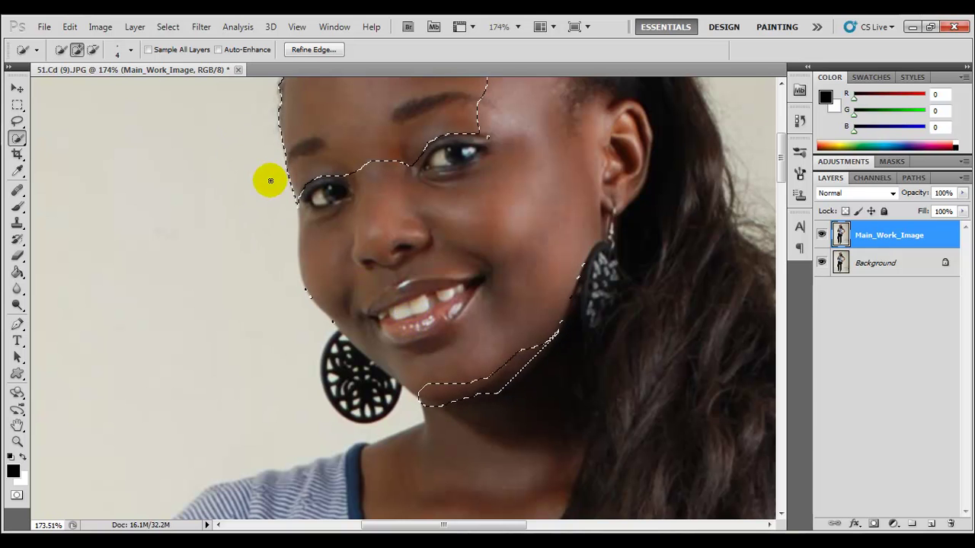
pyautogui.moveTo(425, 328)
pyautogui.mouseDown()
pyautogui.moveTo(449, 348)
pyautogui.moveTo(502, 322)
pyautogui.moveTo(341, 257)
pyautogui.mouseUp()
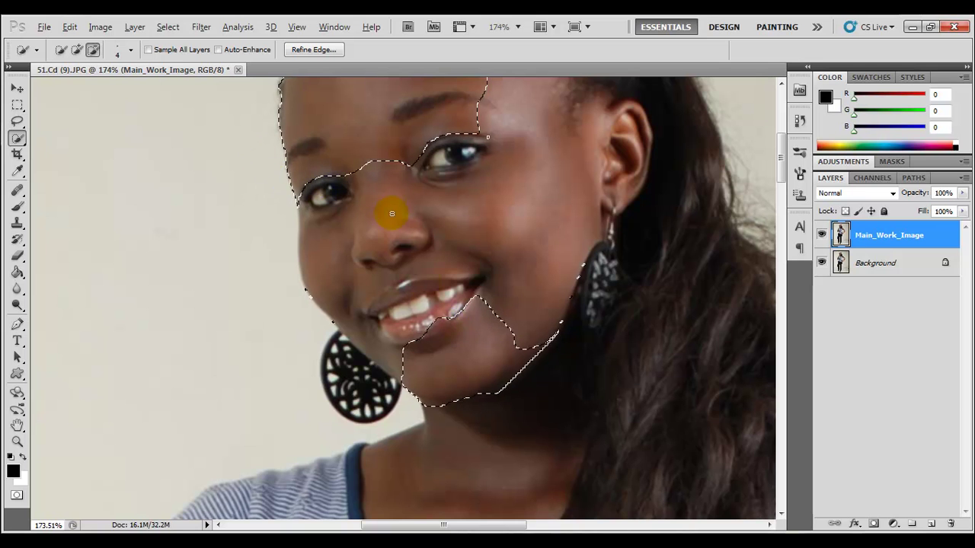
pyautogui.keyDown('alt'); pyautogui.click(441, 324); pyautogui.keyUp('alt')
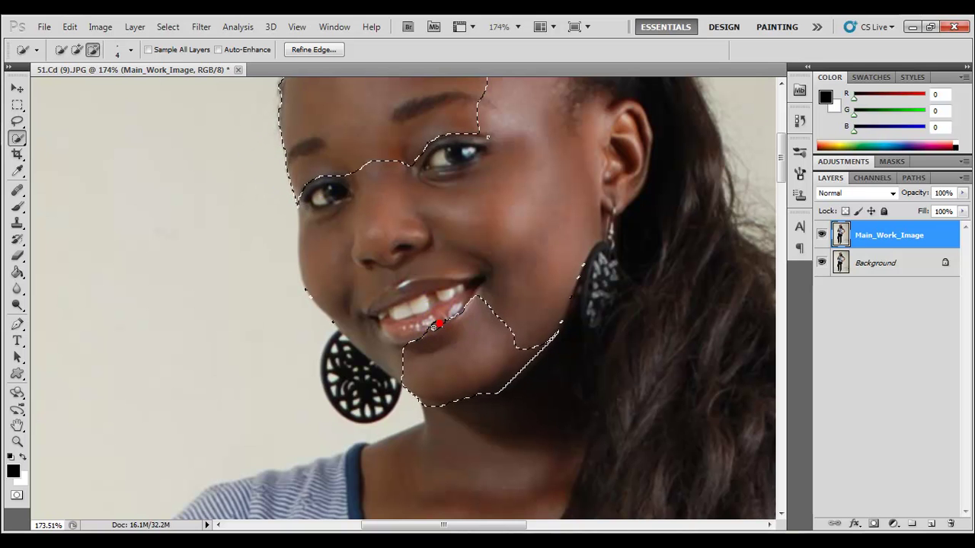
pyautogui.keyDown('alt'); pyautogui.click(436, 325); pyautogui.keyUp('alt')
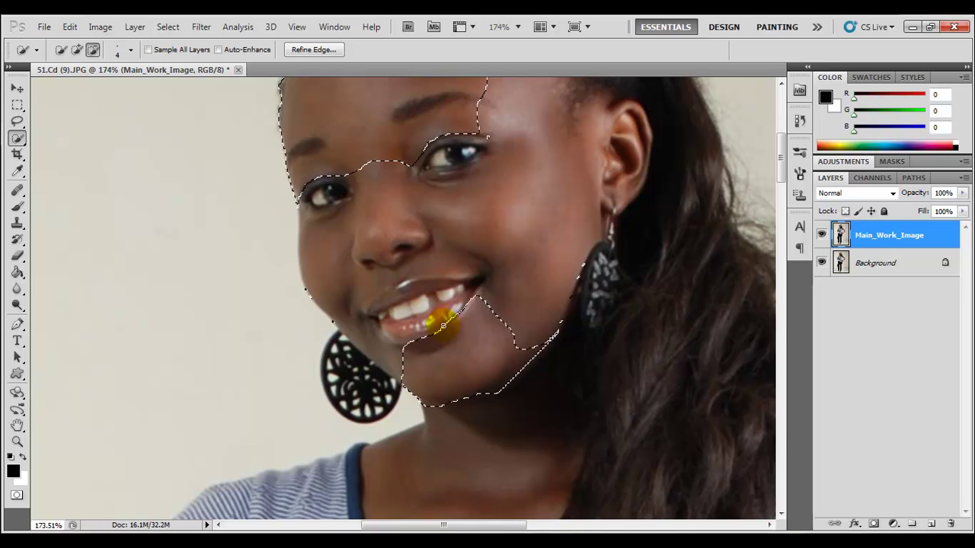
# Step: Add the chin, cheeks and remaining facial skin around the mouth back to the selection
pyautogui.click(379, 353)
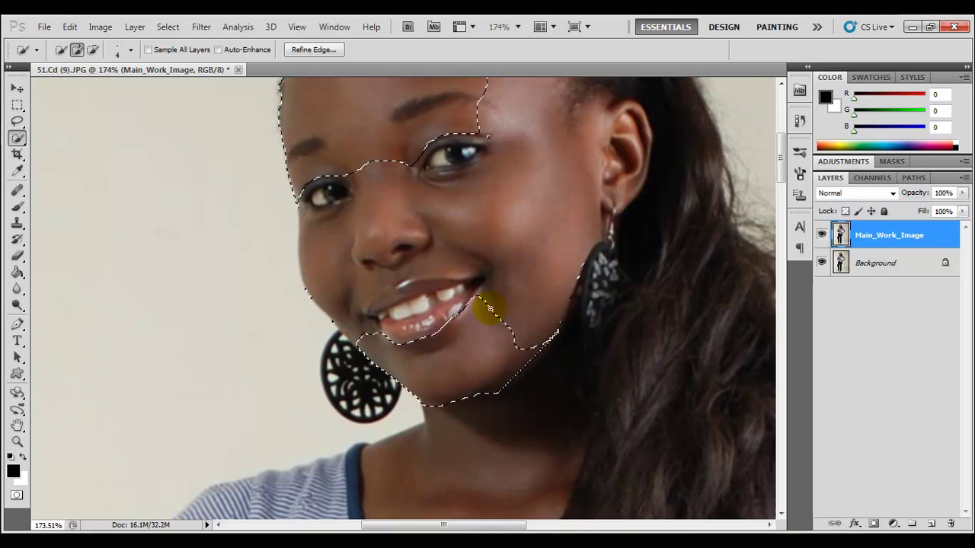
pyautogui.moveTo(514, 307)
pyautogui.mouseDown()
pyautogui.moveTo(551, 215)
pyautogui.moveTo(549, 246)
pyautogui.moveTo(531, 266)
pyautogui.moveTo(476, 278)
pyautogui.mouseUp()
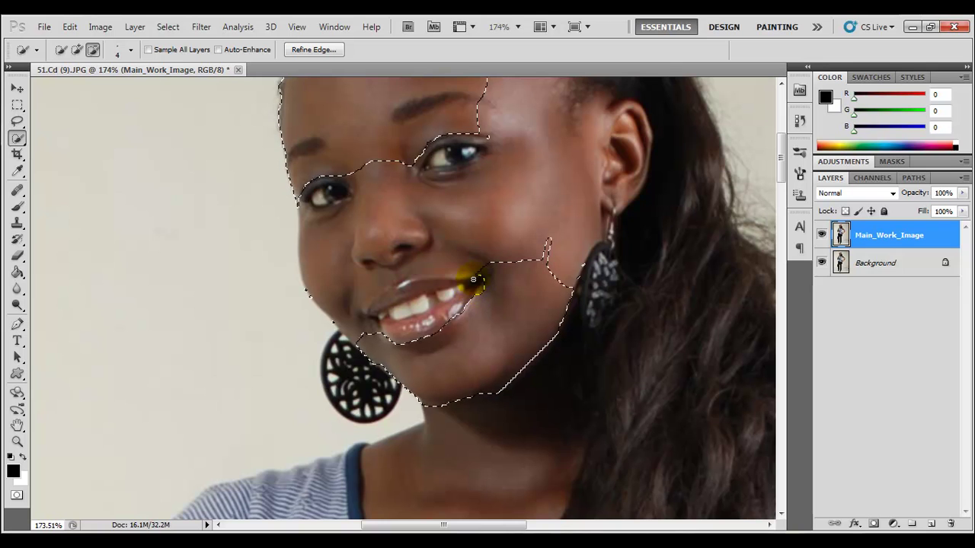
pyautogui.moveTo(514, 266); pyautogui.dragTo(537, 205)
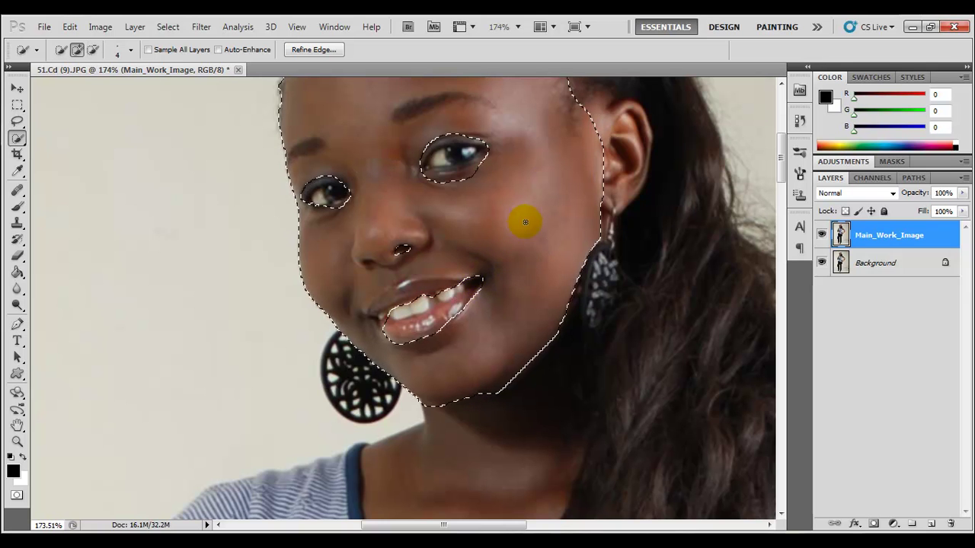
# Step: Subtract the upper lip from the selection, from the corner nearest the visible ear toward the far corner
pyautogui.keyDown('alt'); pyautogui.click(448, 284); pyautogui.keyUp('alt')
pyautogui.moveTo(449, 284)
pyautogui.mouseDown()
pyautogui.moveTo(409, 284)
pyautogui.moveTo(413, 293)
pyautogui.moveTo(391, 282)
pyautogui.moveTo(374, 305)
pyautogui.moveTo(383, 311)
pyautogui.moveTo(374, 279)
pyautogui.moveTo(348, 251)
pyautogui.moveTo(402, 305)
pyautogui.moveTo(401, 283)
pyautogui.moveTo(457, 282)
pyautogui.moveTo(402, 287)
pyautogui.moveTo(388, 305)
pyautogui.moveTo(402, 312)
pyautogui.moveTo(391, 304)
pyautogui.moveTo(376, 318)
pyautogui.moveTo(397, 312)
pyautogui.moveTo(385, 316)
pyautogui.moveTo(409, 276)
pyautogui.moveTo(399, 306)
pyautogui.mouseUp()
pyautogui.keyDown('alt'); pyautogui.click(383, 311); pyautogui.keyUp('alt')
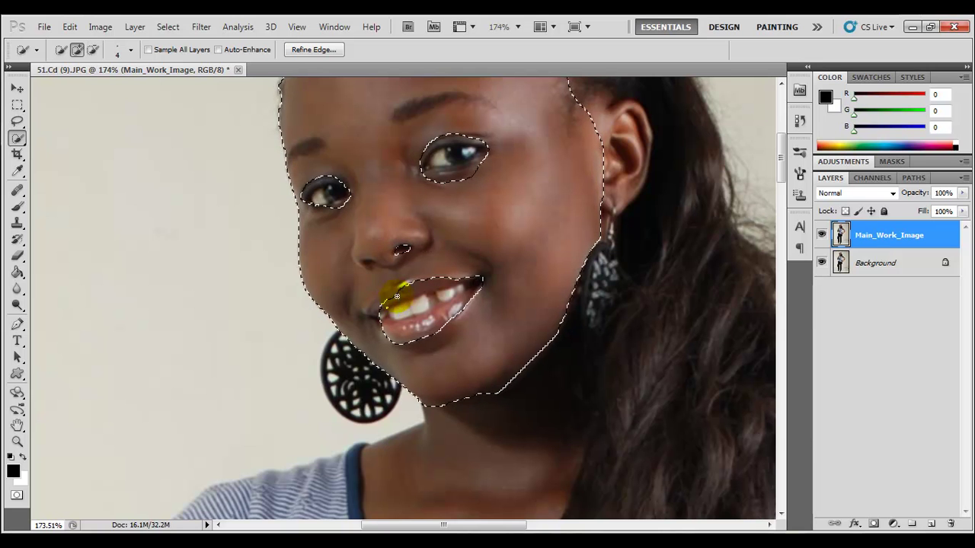
# Step: Set the selection brush size to 2 px and subtract more of the upper lip above the front teeth
pyautogui.click(131, 50)
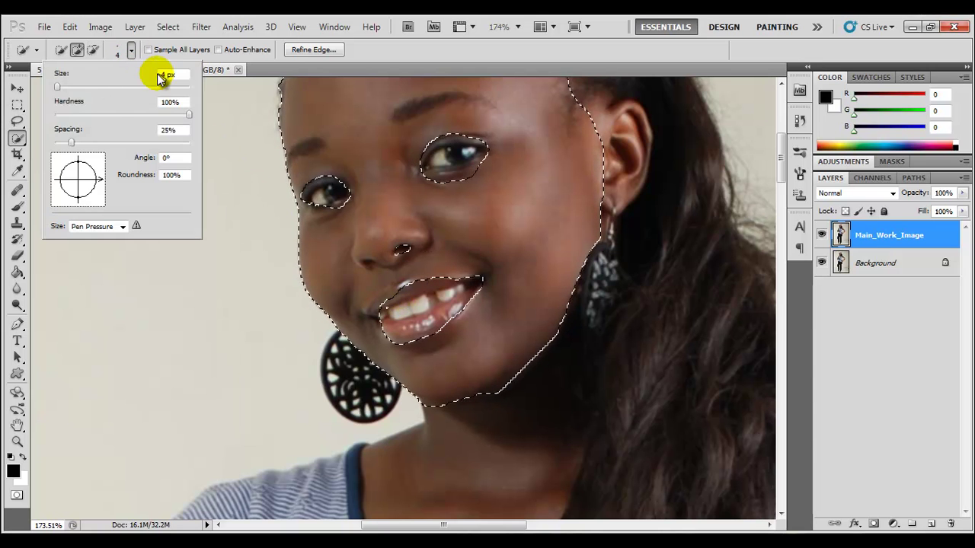
pyautogui.doubleClick(166, 74)
pyautogui.write('2')
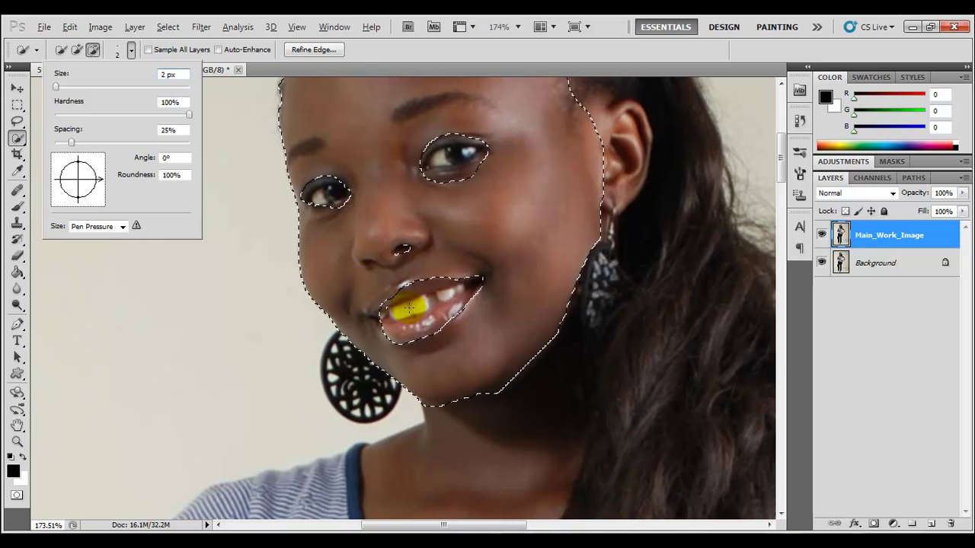
pyautogui.click(411, 309)
pyautogui.click(406, 301)
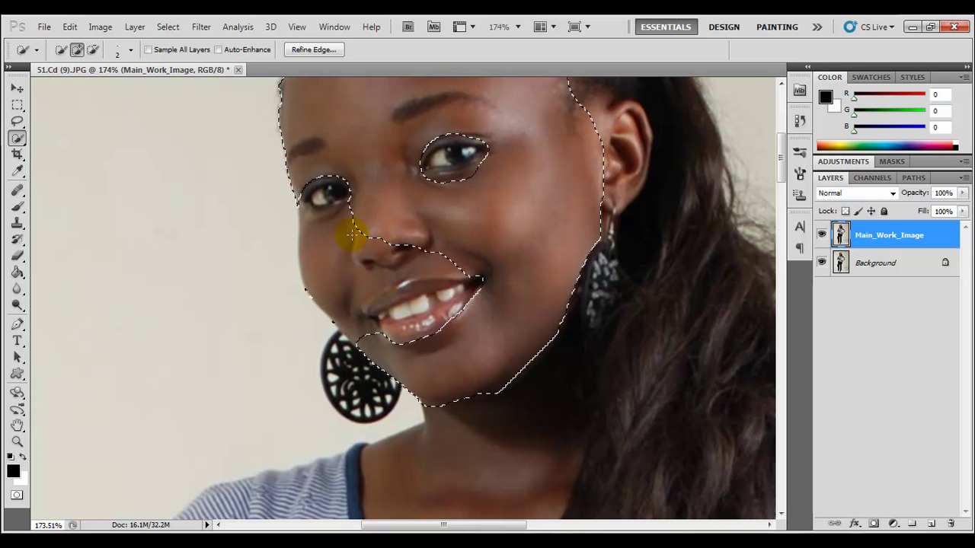
# Step: Set the selection brush size to 4 px and add the skin beside the nose and on the far cheek back to the selection
pyautogui.click(130, 50)
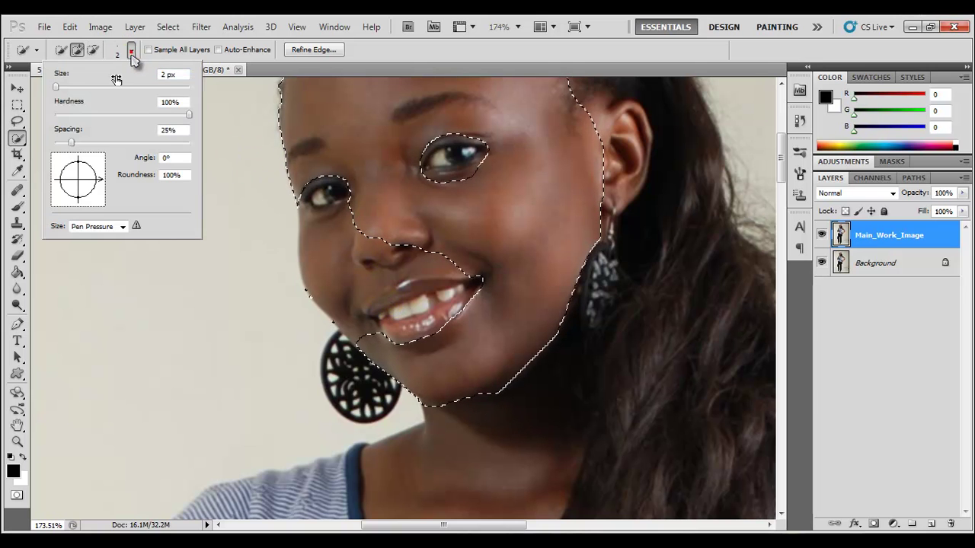
pyautogui.doubleClick(165, 74)
pyautogui.write('4')
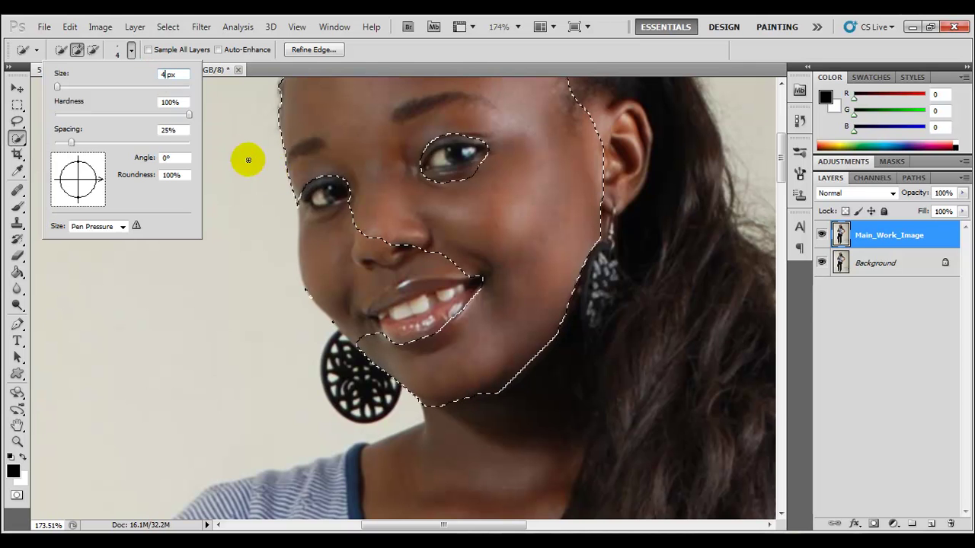
pyautogui.click(347, 221)
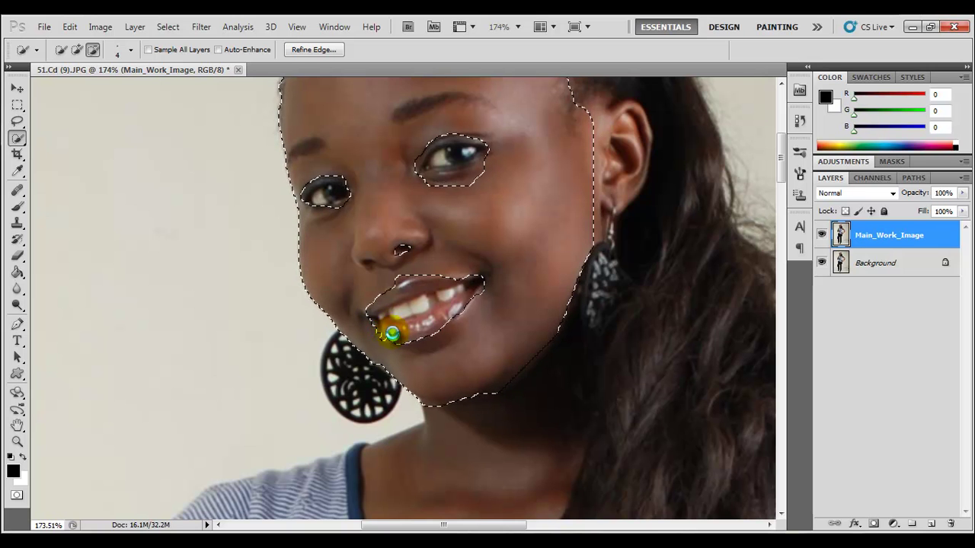
# Step: Subtract the lips at the mouth corner farthest from the visible ear and the far nostril from the selection
pyautogui.moveTo(371, 303); pyautogui.dragTo(399, 309)
pyautogui.click(428, 246)
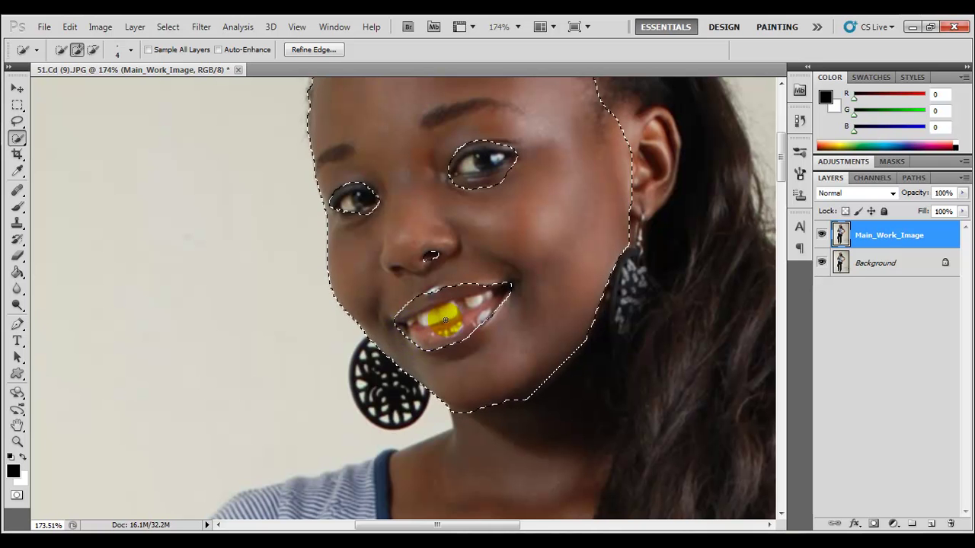
pyautogui.keyDown('alt'); pyautogui.click(398, 271); pyautogui.keyUp('alt')
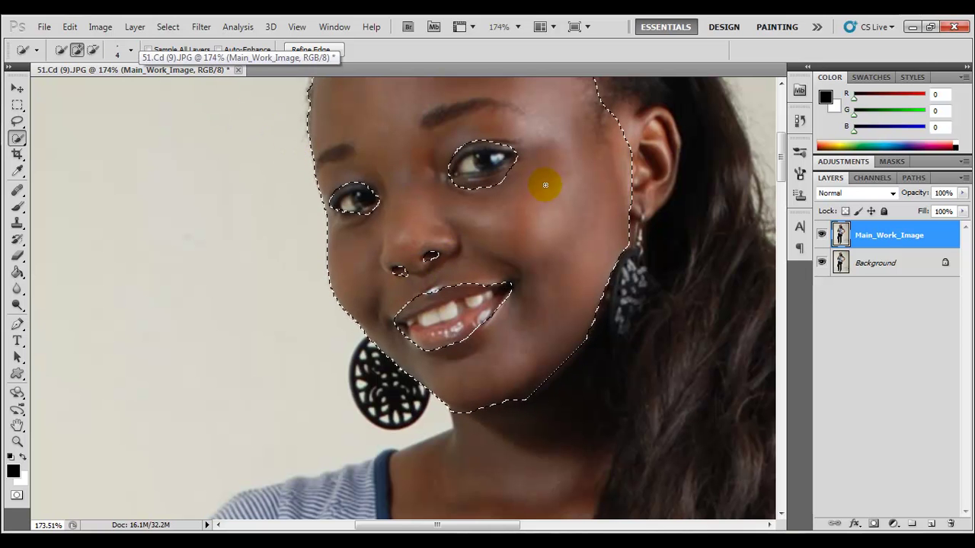
# Step: Copy the selected facial skin to a new layer
pyautogui.moveTo(550, 172)
pyautogui.mouseDown()
pyautogui.moveTo(529, 284)
pyautogui.moveTo(529, 267)
pyautogui.moveTo(581, 253)
pyautogui.moveTo(589, 203)
pyautogui.moveTo(542, 226)
pyautogui.moveTo(546, 267)
pyautogui.mouseUp()
pyautogui.moveTo(408, 214); pyautogui.dragTo(390, 195)
pyautogui.rightClick(389, 195)
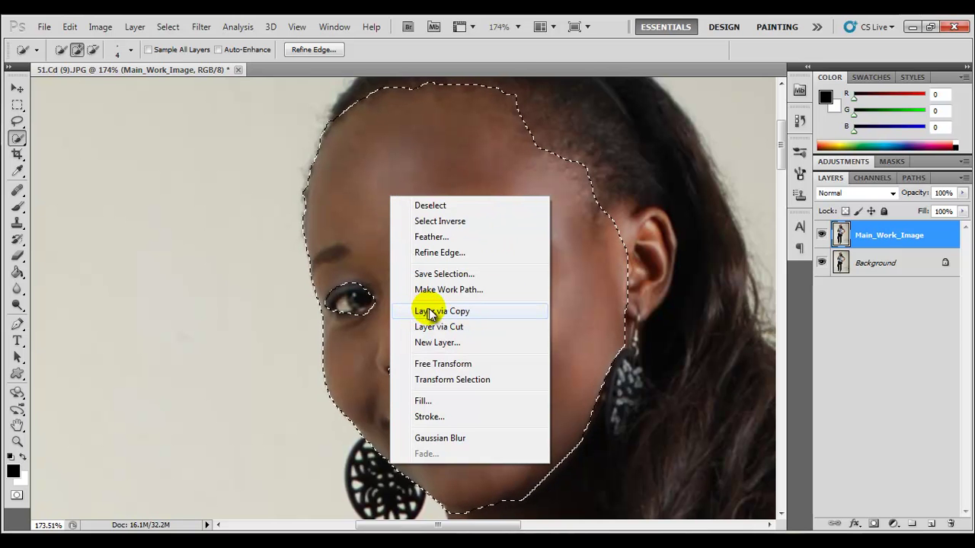
pyautogui.click(461, 313)
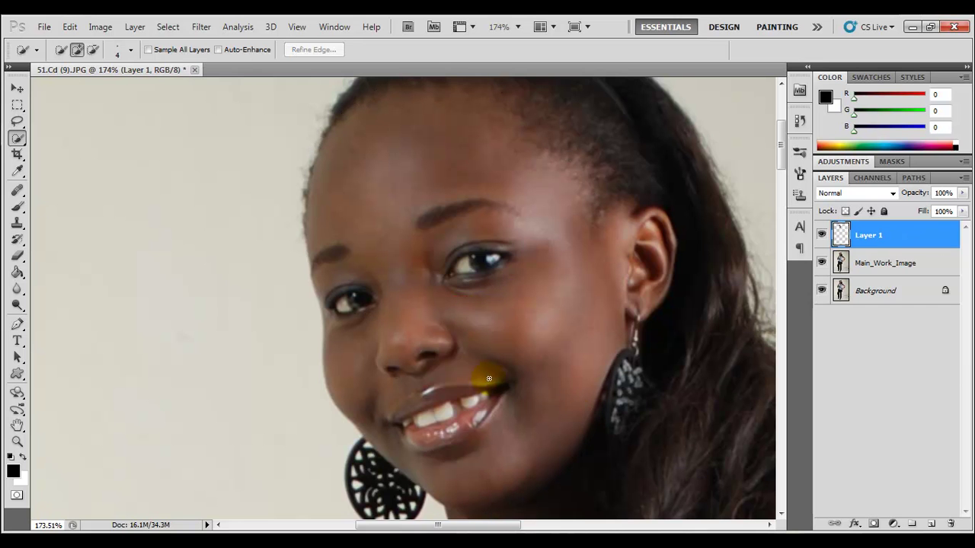
# Step: Rename the new facial skin layer as Face_Mask and switch to the Move tool
pyautogui.click(872, 245)
pyautogui.doubleClick(870, 241)
pyautogui.press('capslock')
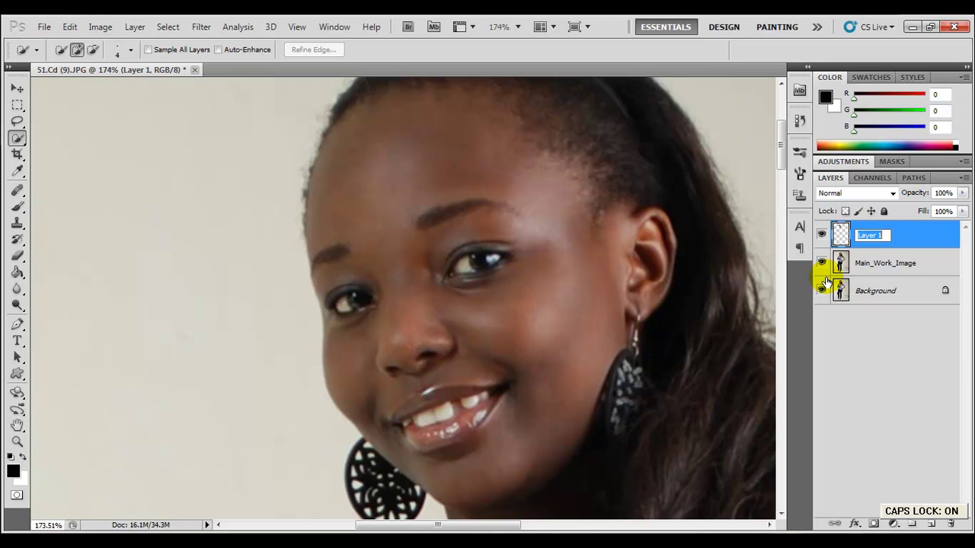
pyautogui.write('Fa')
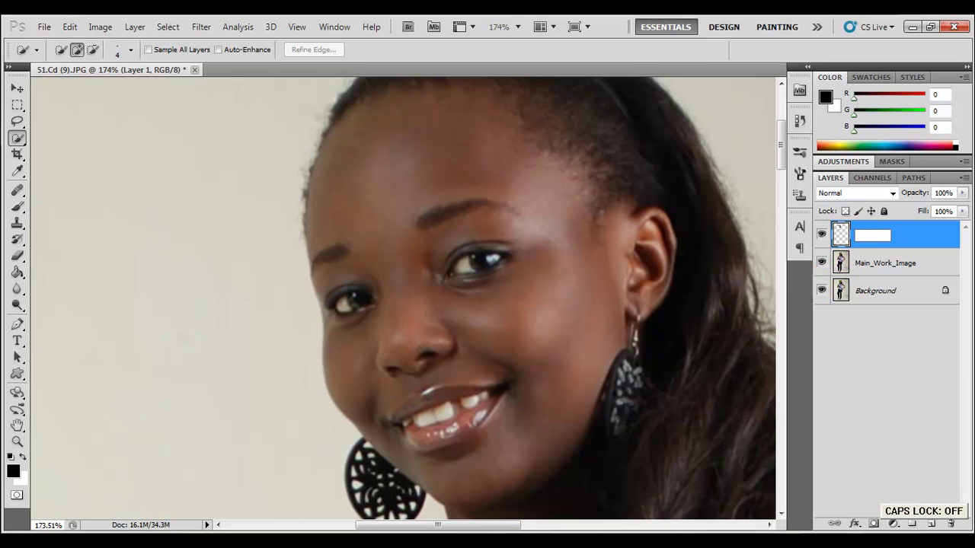
pyautogui.write('M')
pyautogui.press('capslock')
pyautogui.write('ask')
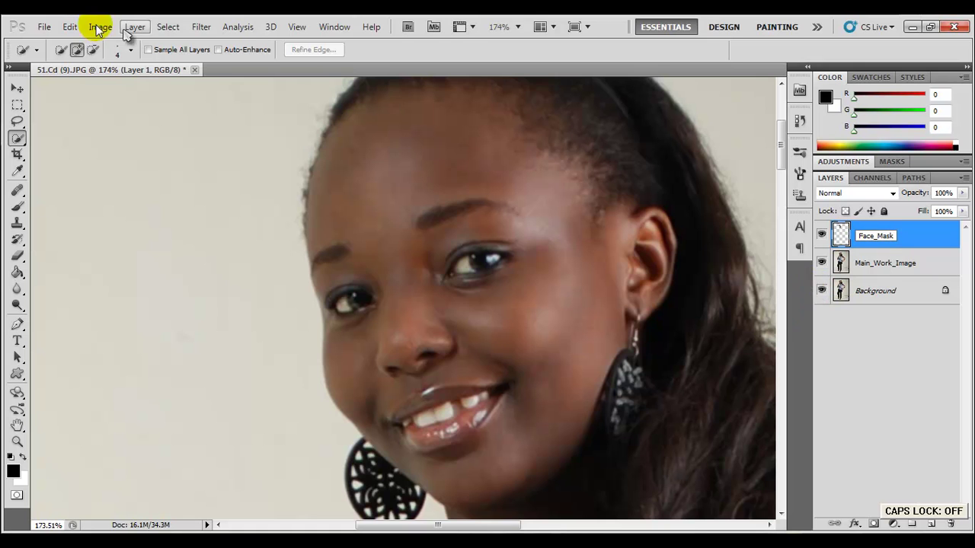
pyautogui.click(17, 89)
# Step: Hide the Main_Work_Image and Background layers to examine the isolated face cutout, and show both layers again
pyautogui.moveTo(822, 263); pyautogui.dragTo(824, 294)
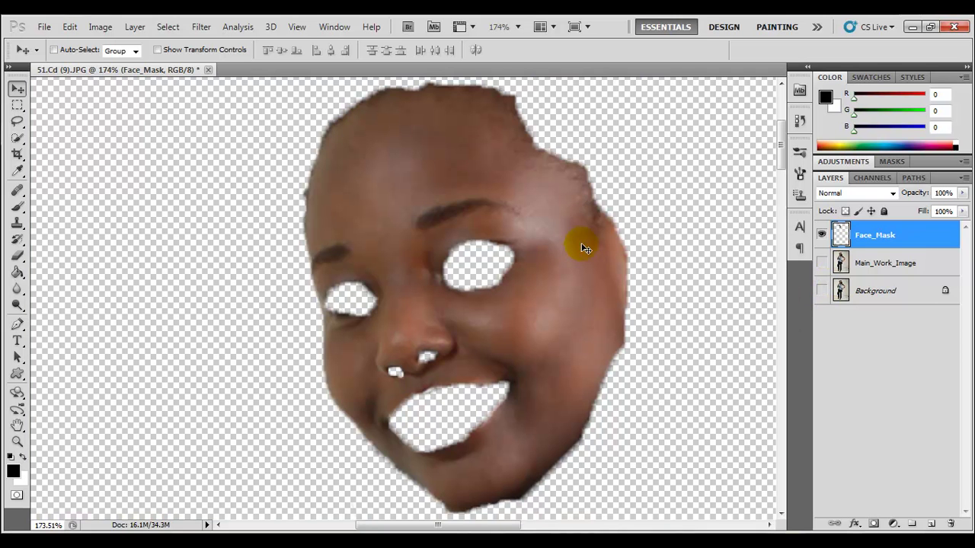
pyautogui.moveTo(449, 191); pyautogui.dragTo(396, 222)
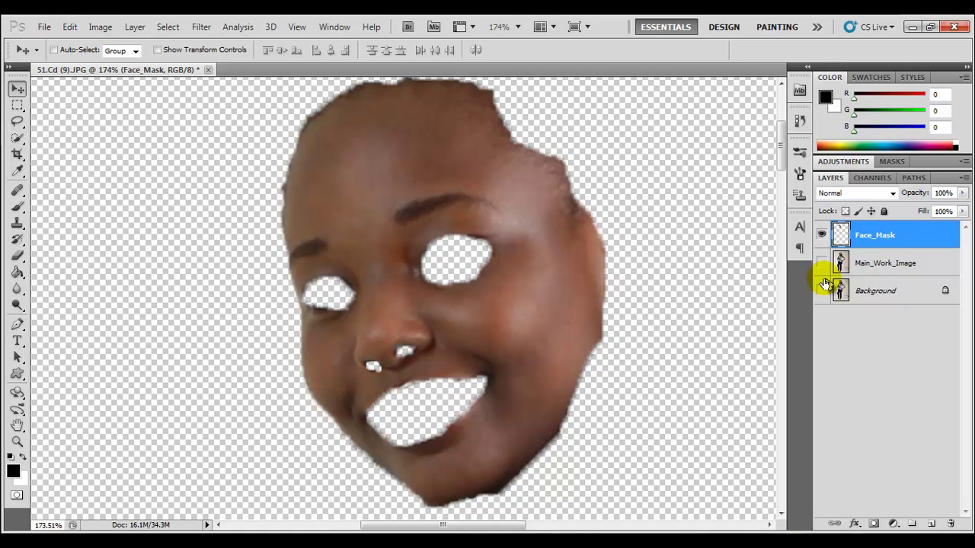
pyautogui.moveTo(822, 262); pyautogui.dragTo(830, 283)
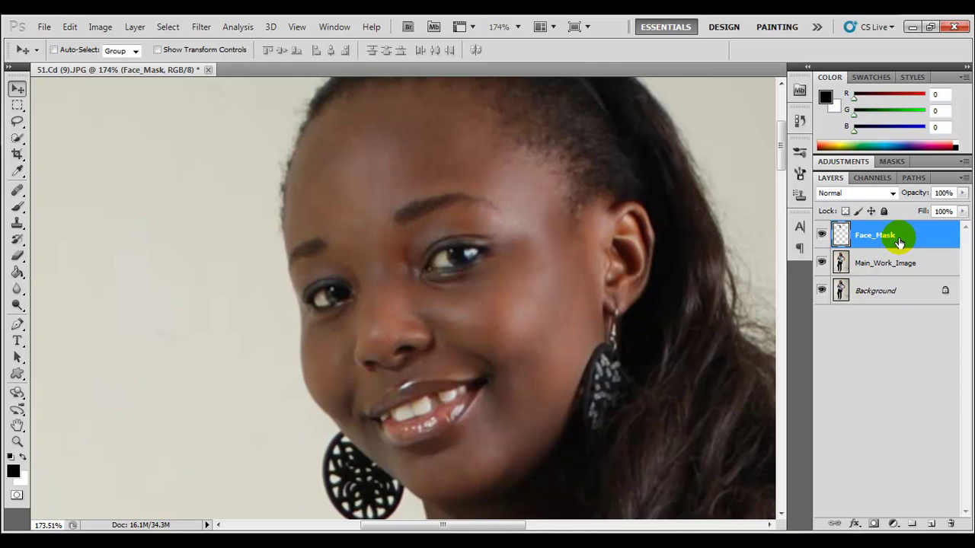
# Step: Apply a Gaussian Blur with a radius of 2.5 pixels to the Face_Mask layer, previewing stronger and weaker radii on the skin
pyautogui.click(197, 26)
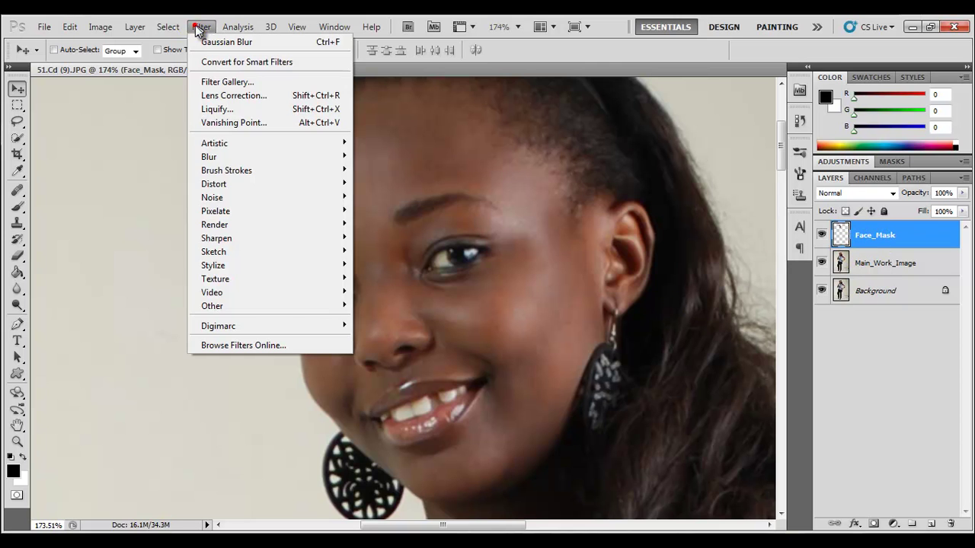
pyautogui.moveTo(234, 157)
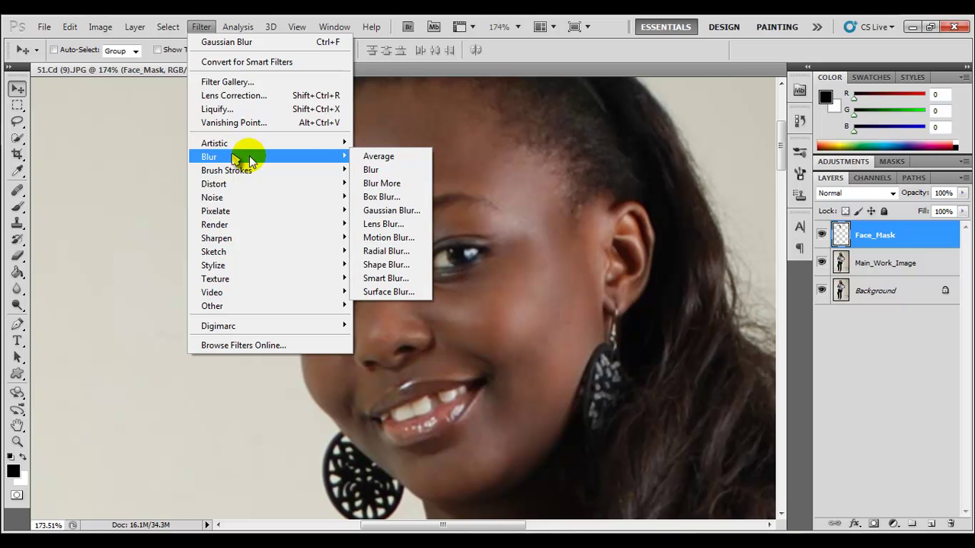
pyautogui.click(388, 210)
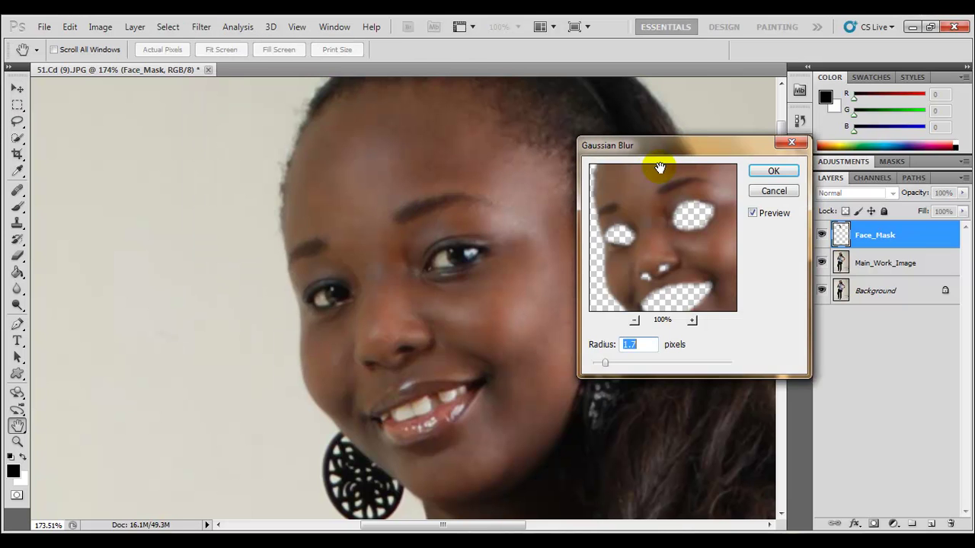
pyautogui.moveTo(665, 148); pyautogui.dragTo(110, 134)
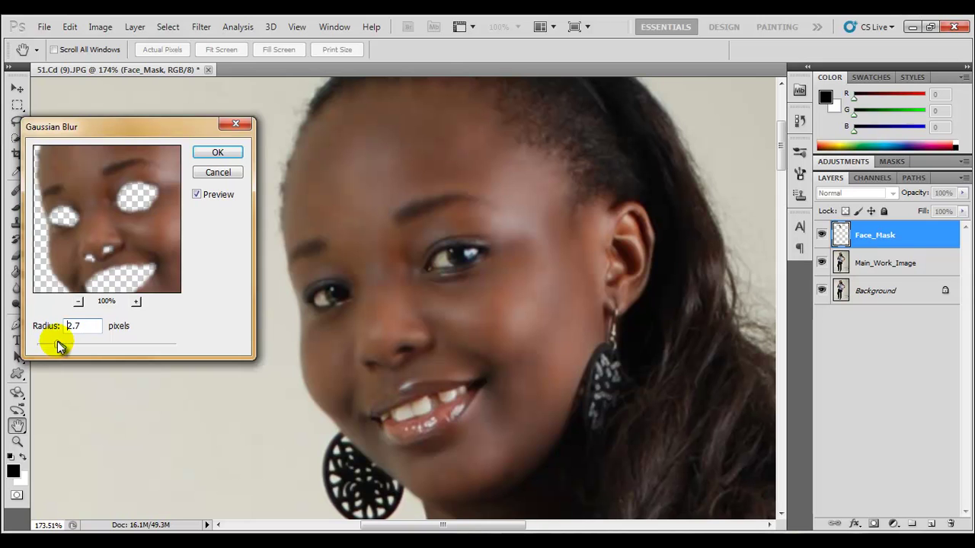
pyautogui.moveTo(58, 340); pyautogui.dragTo(101, 342)
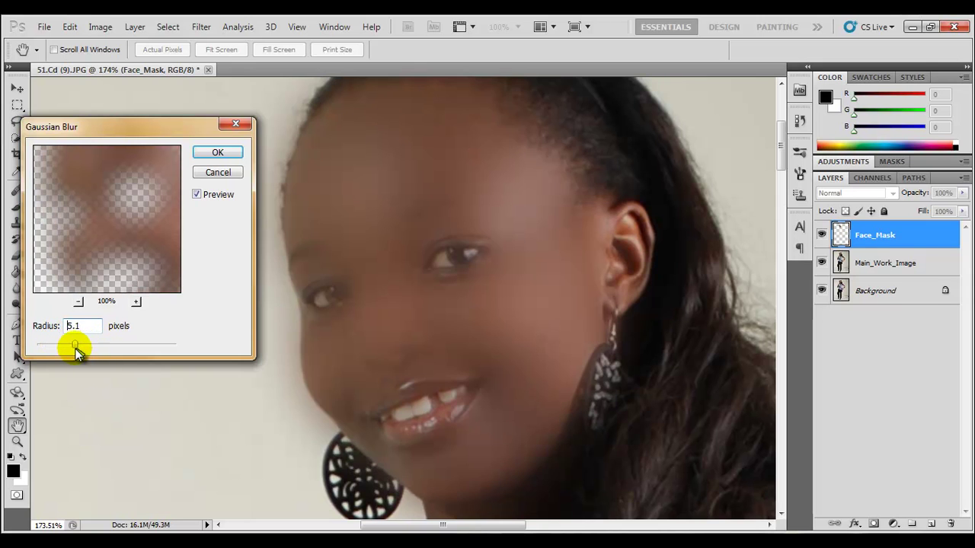
pyautogui.moveTo(60, 350); pyautogui.dragTo(61, 349)
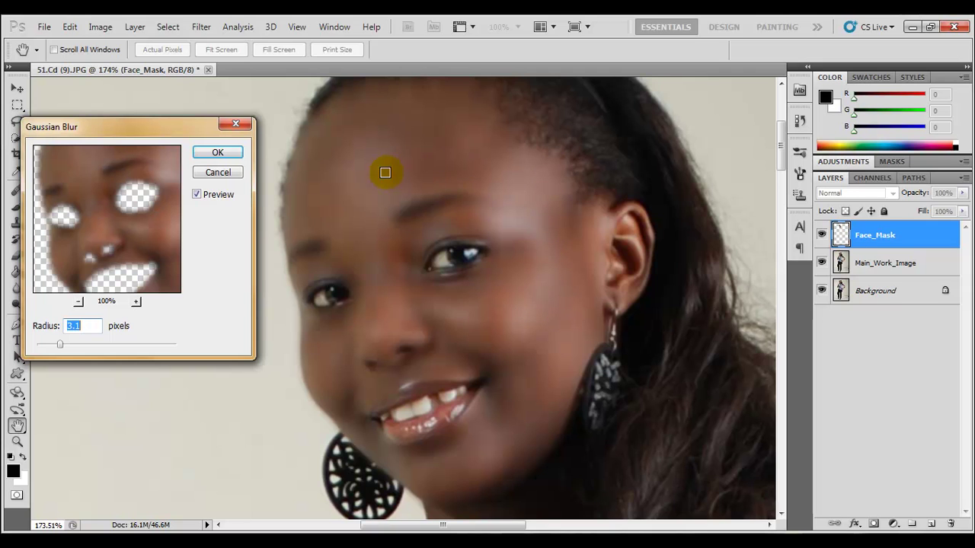
pyautogui.moveTo(59, 345); pyautogui.dragTo(68, 328)
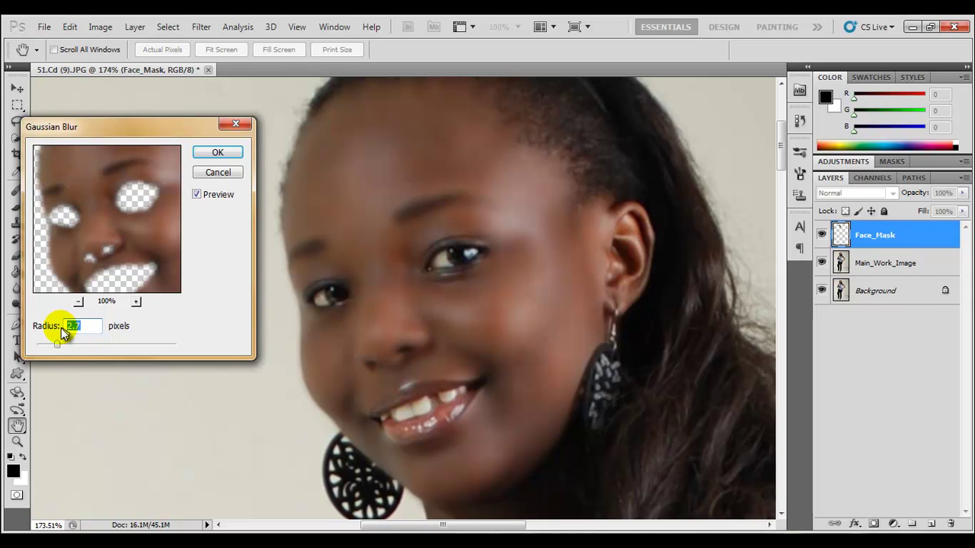
pyautogui.write('2.3')
pyautogui.moveTo(54, 347); pyautogui.dragTo(62, 346)
pyautogui.moveTo(59, 343); pyautogui.dragTo(56, 344)
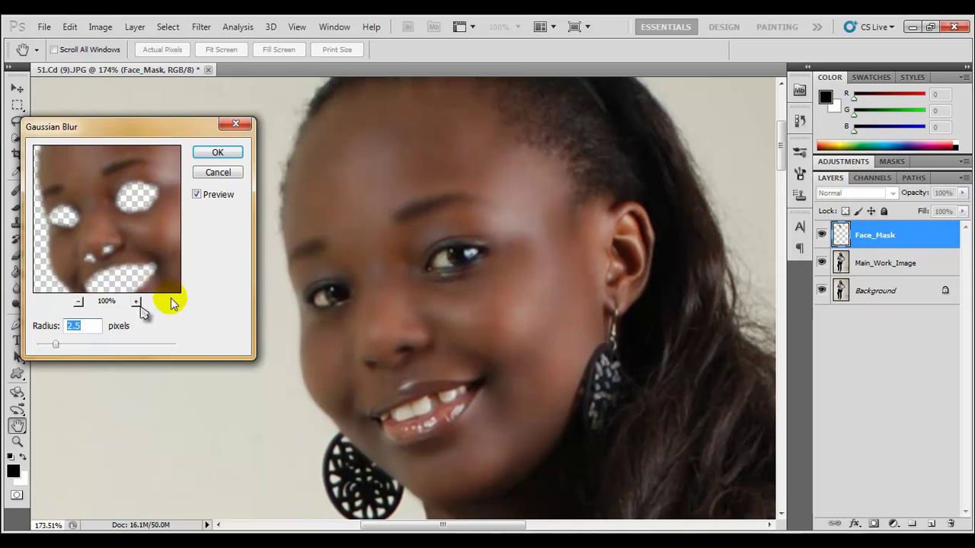
pyautogui.click(218, 152)
# Step: Lower the Face_Mask layer's opacity to 81%
pyautogui.press('v')
pyautogui.moveTo(506, 215); pyautogui.dragTo(454, 209)
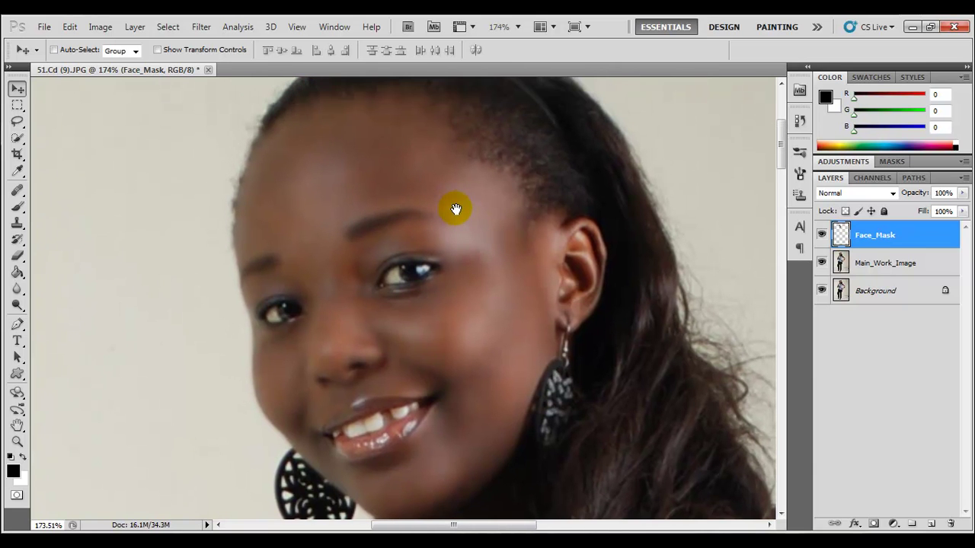
pyautogui.click(963, 195)
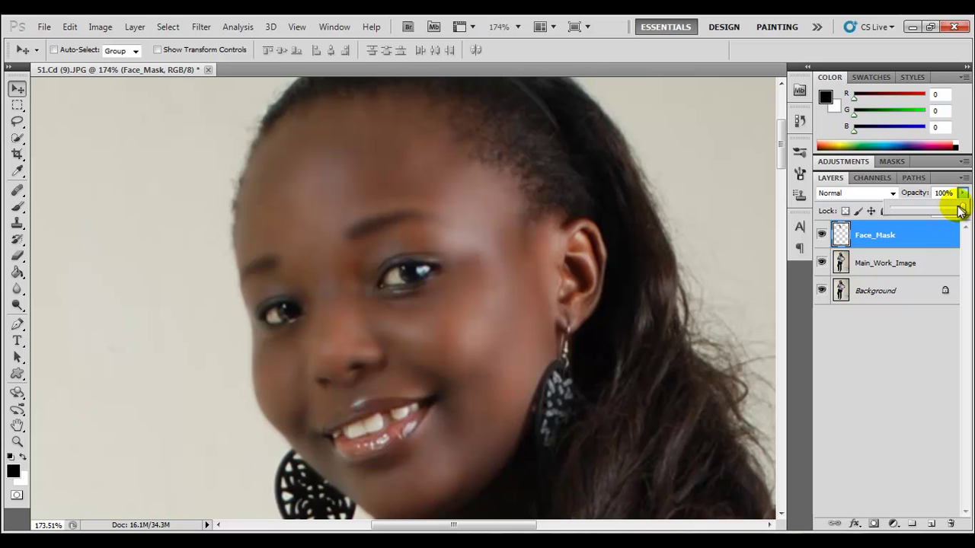
pyautogui.moveTo(964, 211); pyautogui.dragTo(951, 214)
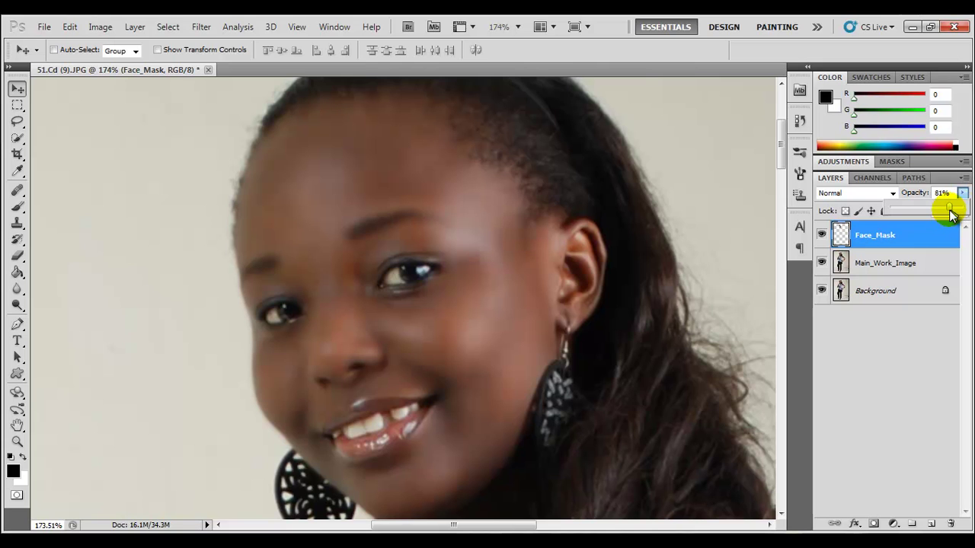
# Step: Lower the Face_Mask layer's opacity to 70% and deselect the layer
pyautogui.moveTo(951, 214); pyautogui.dragTo(948, 214)
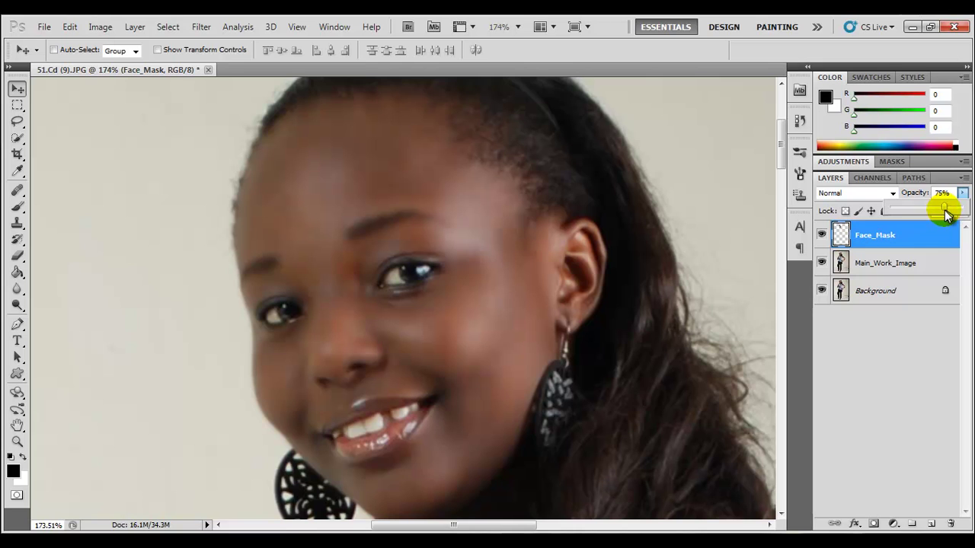
pyautogui.moveTo(942, 215); pyautogui.dragTo(941, 212)
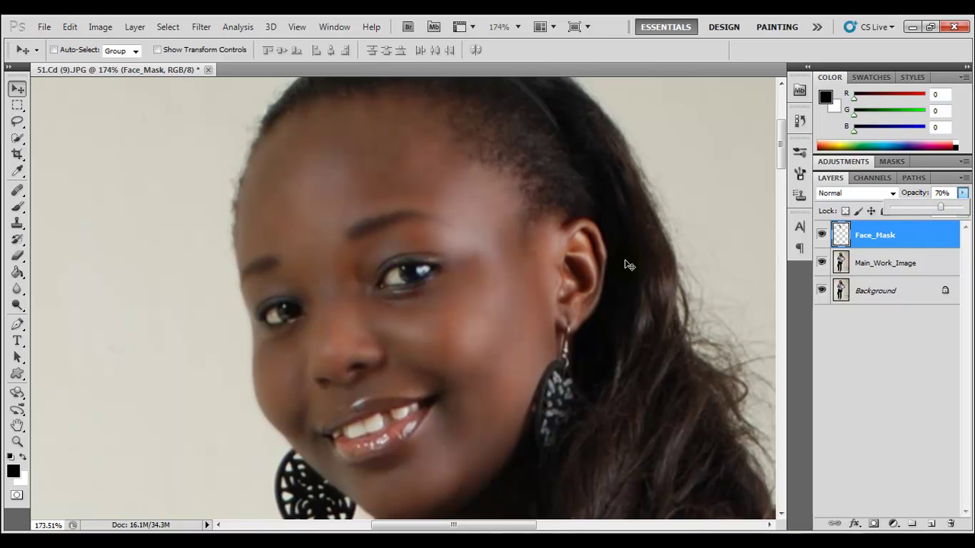
pyautogui.click(907, 348)
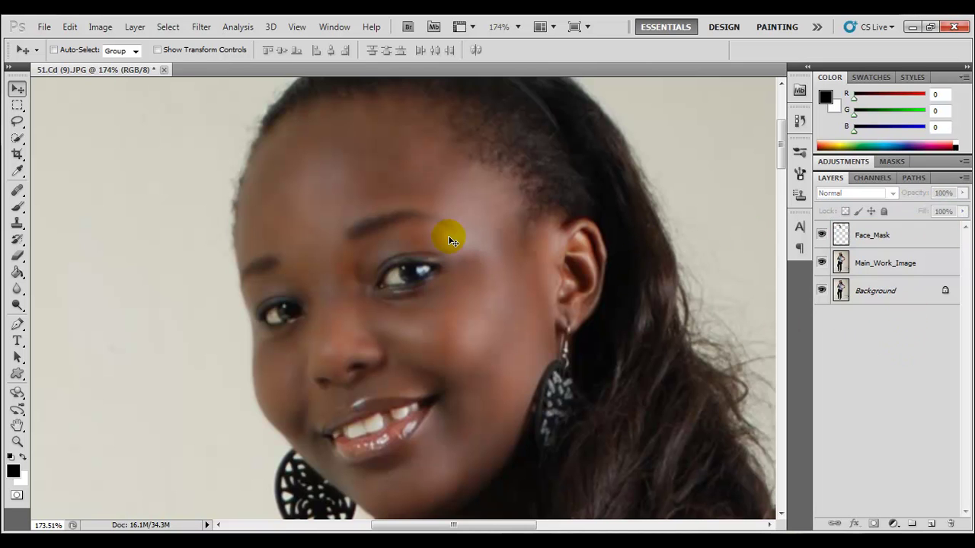
# Step: Examine the smoothed face against the neck, both arms and the hands for even-looking skin across the portrait
pyautogui.moveTo(383, 200); pyautogui.dragTo(427, 268)
pyautogui.moveTo(452, 332); pyautogui.dragTo(427, 297)
pyautogui.moveTo(476, 357); pyautogui.dragTo(448, 282)
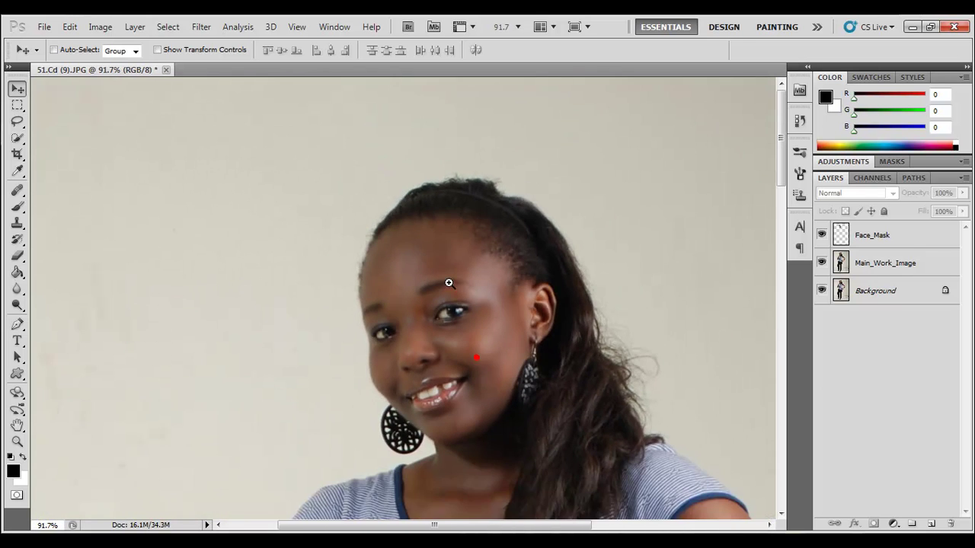
pyautogui.moveTo(518, 317); pyautogui.dragTo(511, 214)
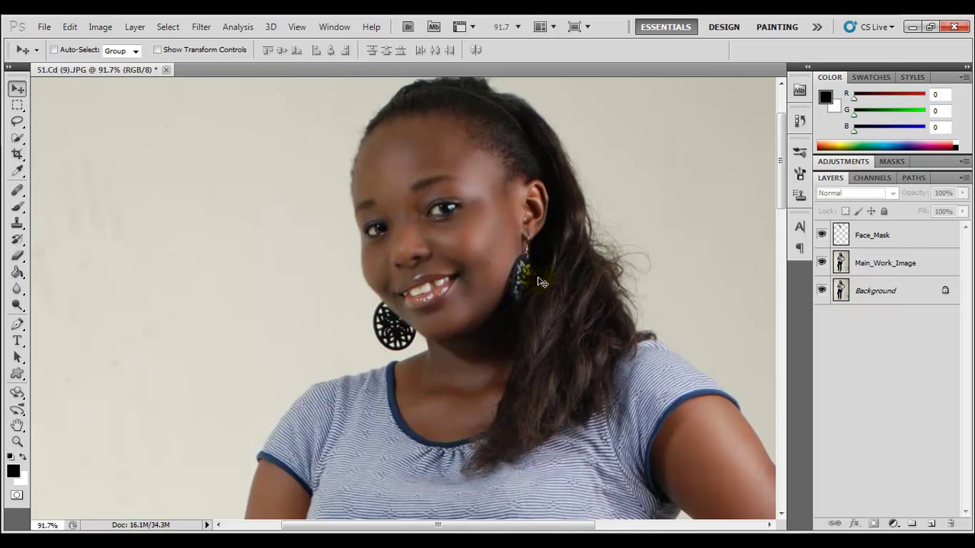
pyautogui.click(512, 206)
pyautogui.click(463, 208)
pyautogui.moveTo(539, 208); pyautogui.dragTo(517, 226)
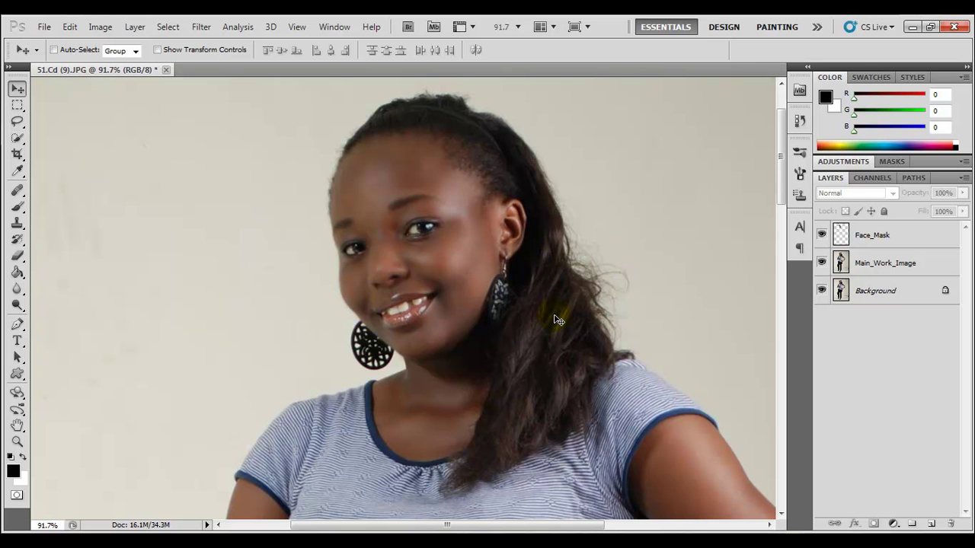
pyautogui.moveTo(566, 378); pyautogui.dragTo(343, 183)
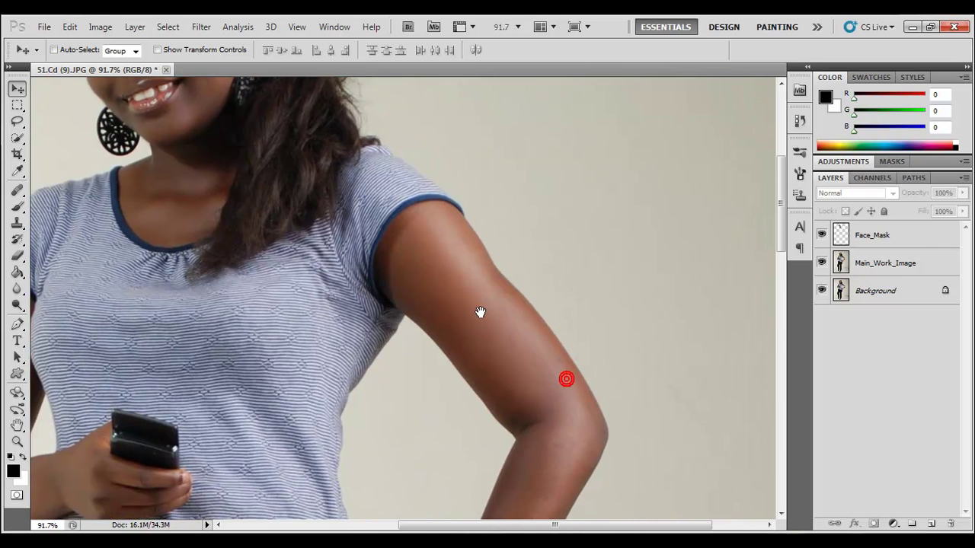
pyautogui.moveTo(233, 290); pyautogui.dragTo(630, 335)
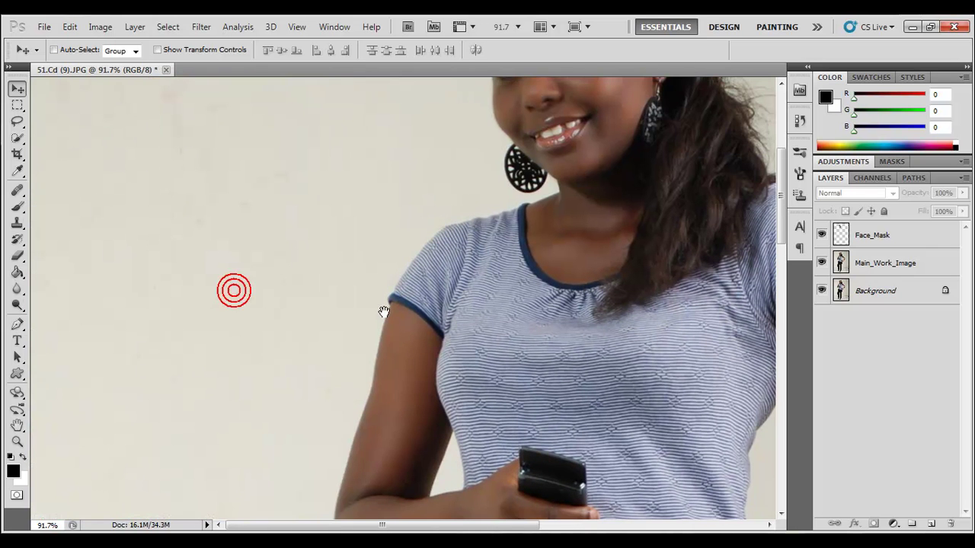
pyautogui.moveTo(405, 348); pyautogui.dragTo(463, 218)
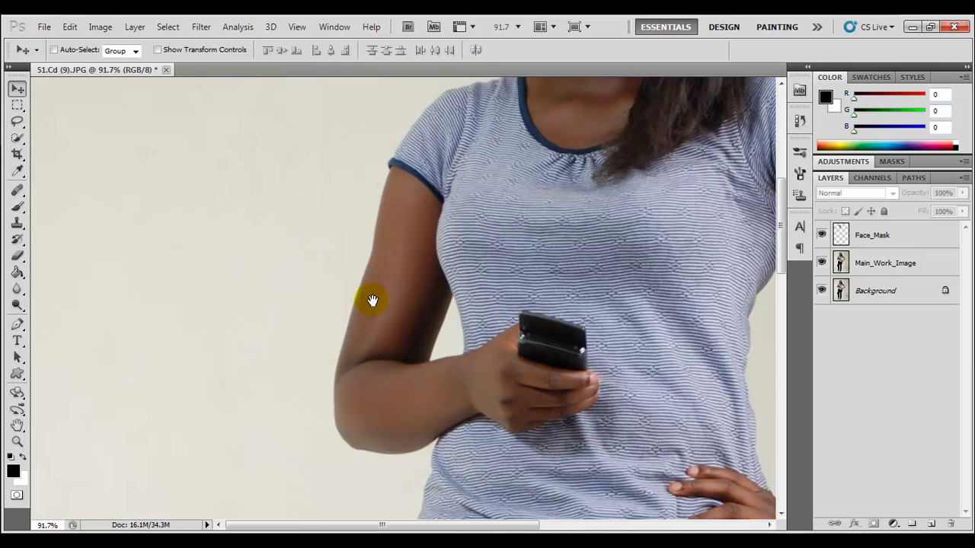
pyautogui.moveTo(428, 405); pyautogui.dragTo(246, 290)
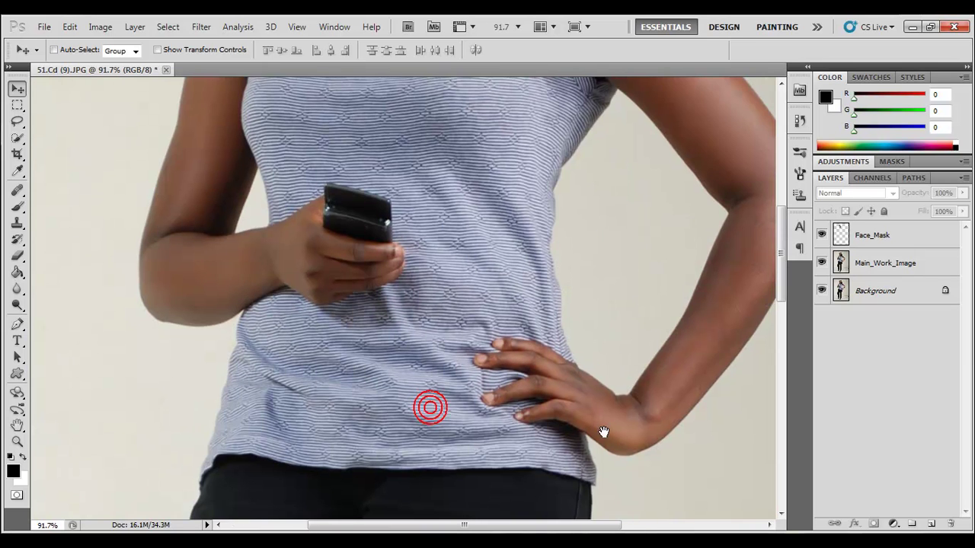
pyautogui.moveTo(670, 250); pyautogui.dragTo(687, 381)
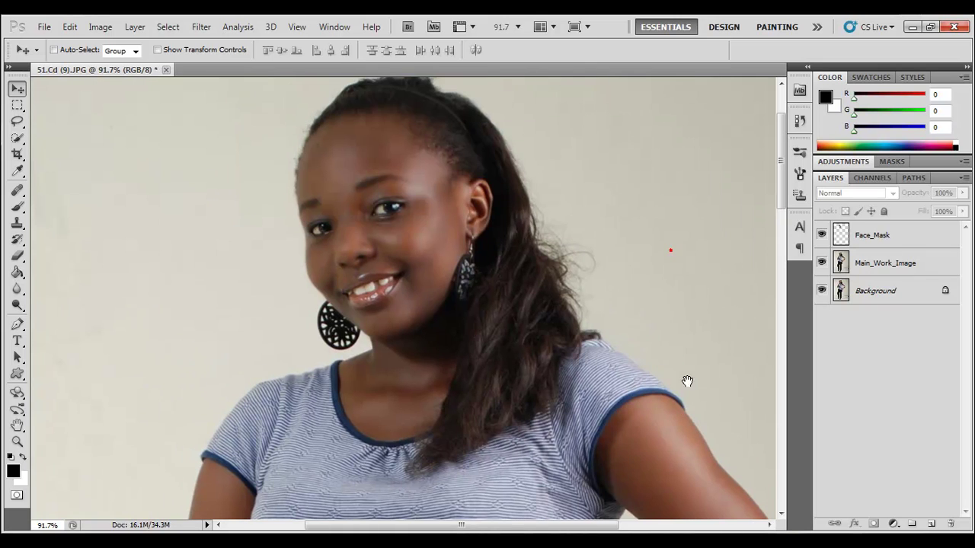